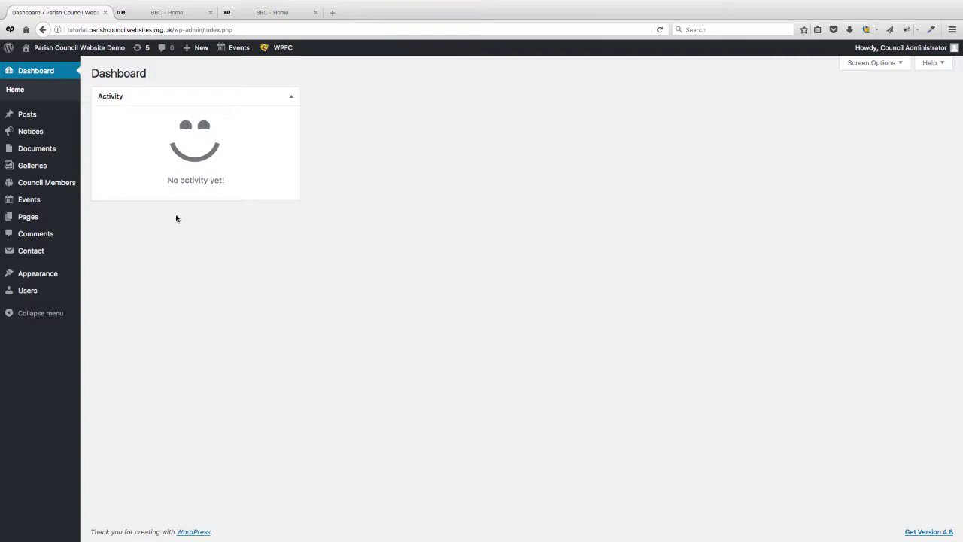
Step: Create a new page in the classic editor and title it "Test Page"
{"action": "mouse_move", "coordinate": [38, 119]}
{"action": "mouse_move", "coordinate": [29, 217]}
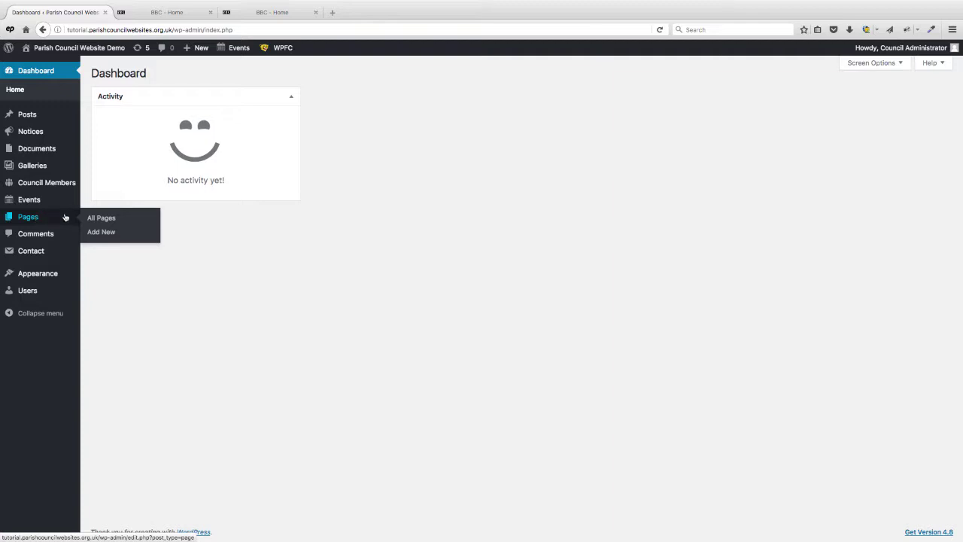
{"action": "left_click", "coordinate": [98, 233]}
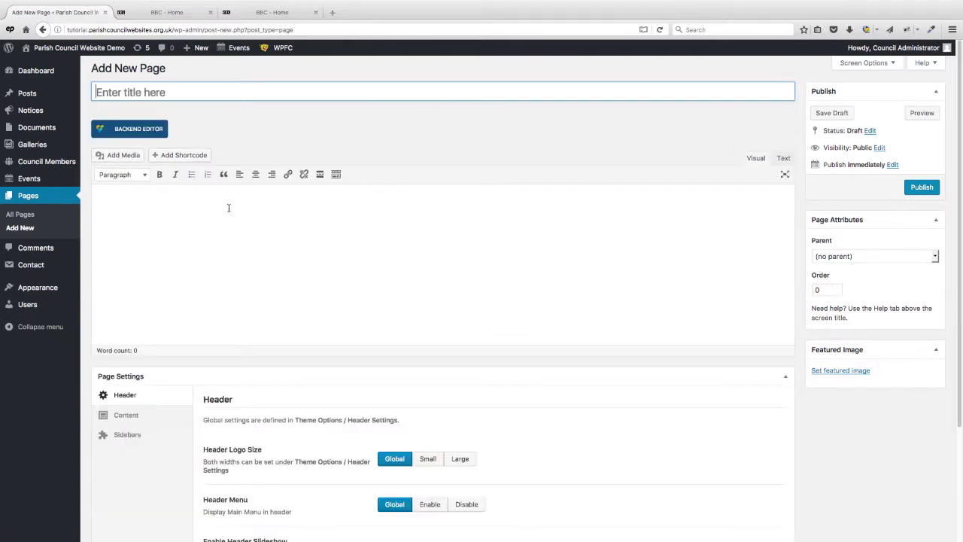
{"action": "left_click", "coordinate": [143, 132]}
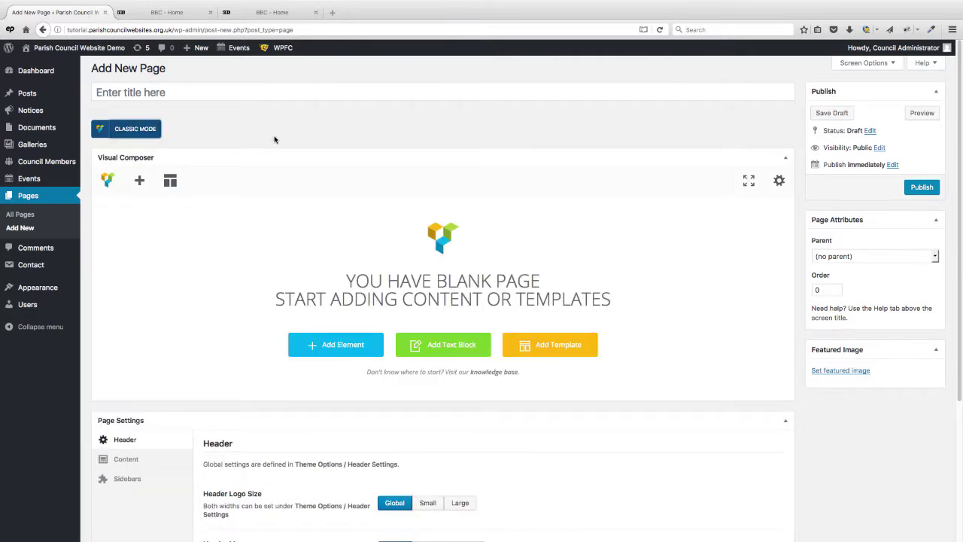
{"action": "left_click", "coordinate": [140, 136]}
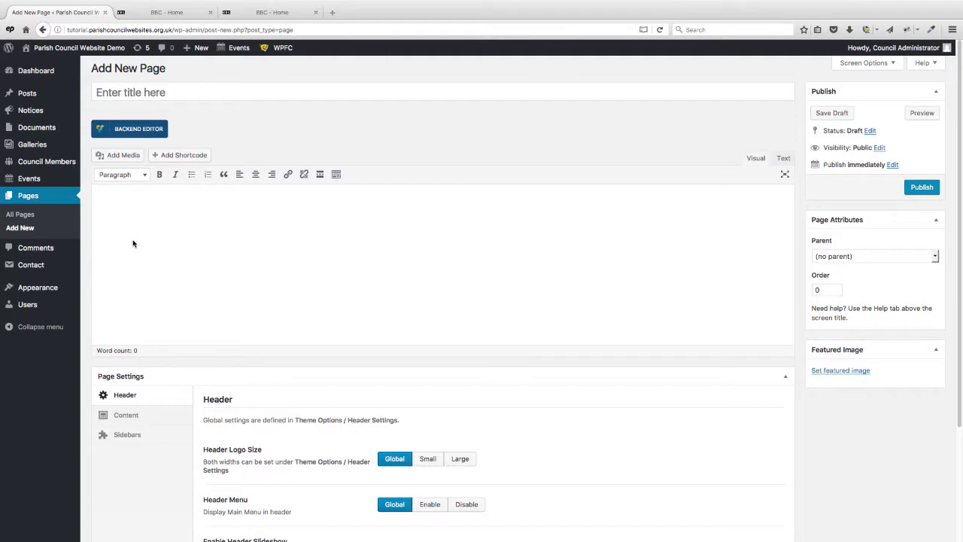
{"action": "left_click", "coordinate": [158, 91]}
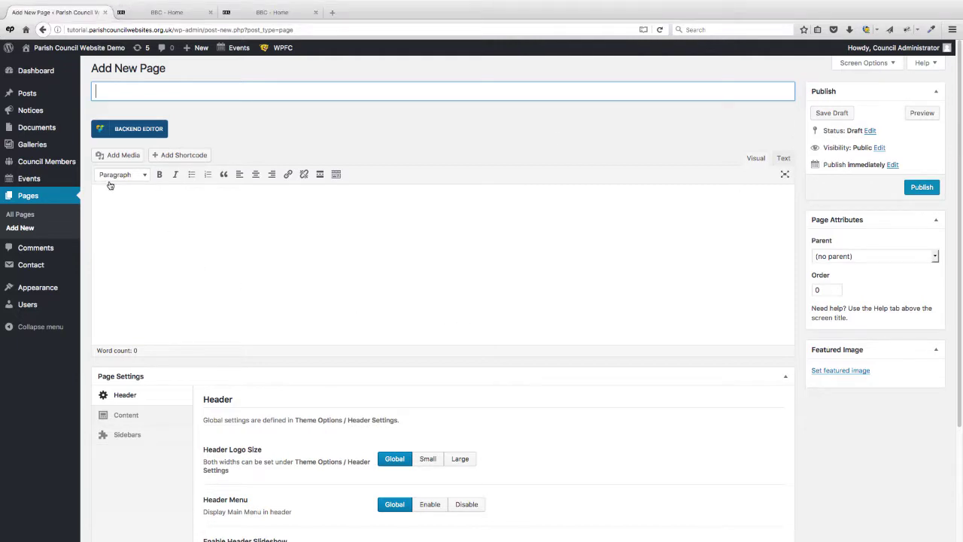
{"action": "type", "text": "Test Page"}
{"action": "left_click", "coordinate": [191, 230]}
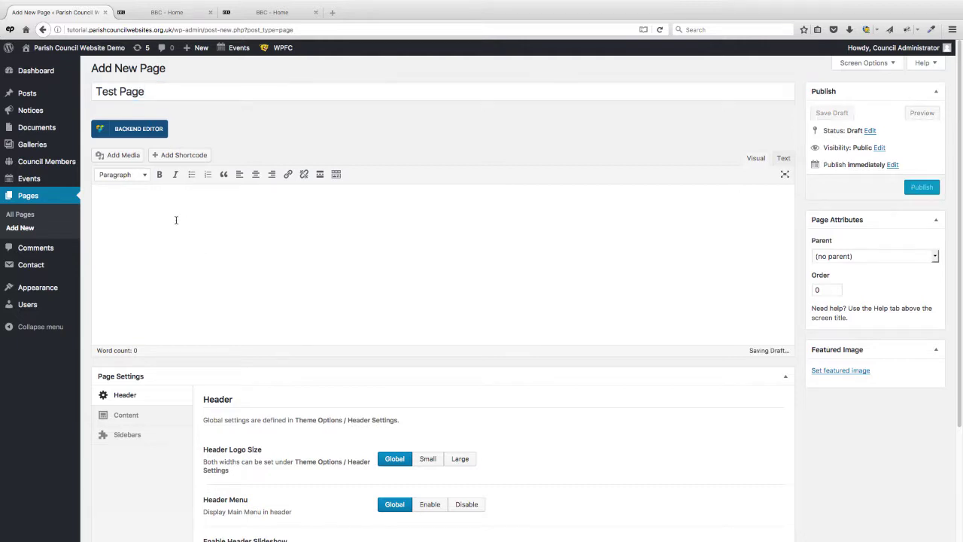
{"action": "type", "text": "khj kj kj jkh khkj hkhjhjh"}
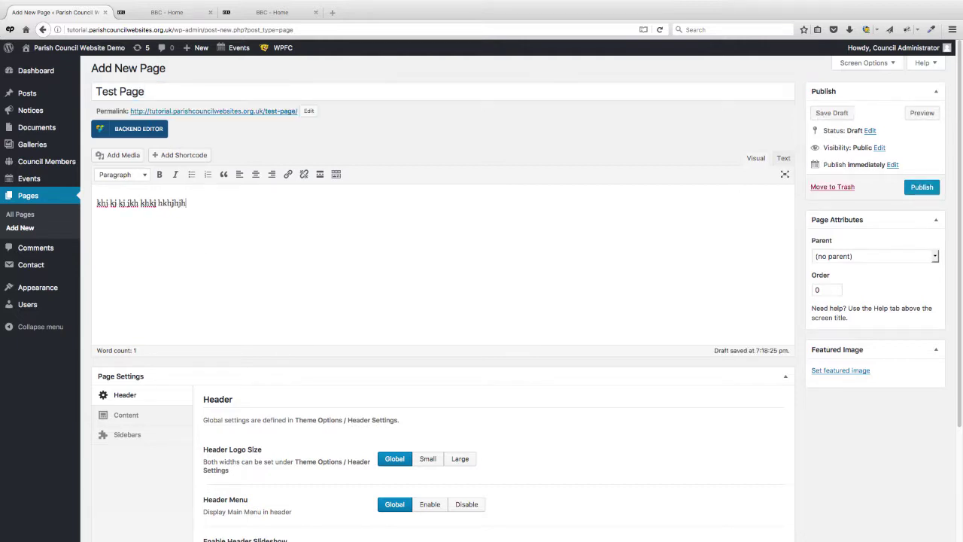
{"action": "left_click_drag", "start_coordinate": [217, 202], "coordinate": [79, 196]}
{"action": "key", "text": "BackSpace"}
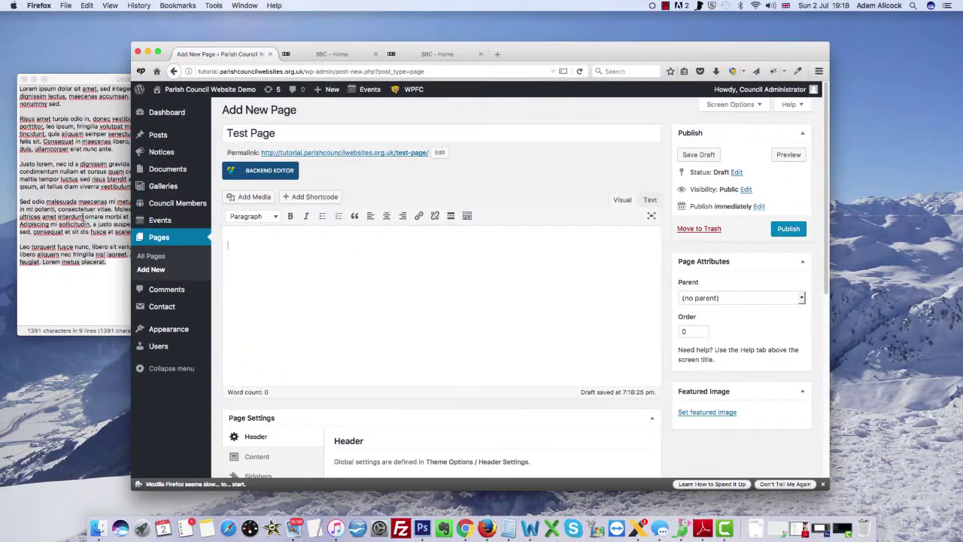
Step: Copy all the lorem ipsum text from the Notepad document and paste it into the body of the new page
{"action": "left_click", "coordinate": [84, 218]}
{"action": "key", "text": "super+a"}
{"action": "right_click", "coordinate": [80, 165]}
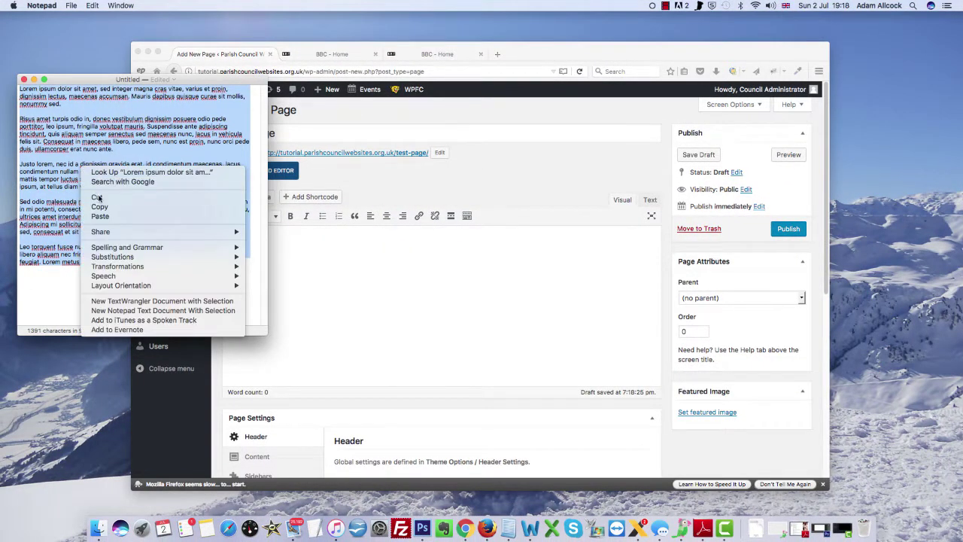
{"action": "left_click", "coordinate": [100, 207]}
{"action": "left_click", "coordinate": [304, 260]}
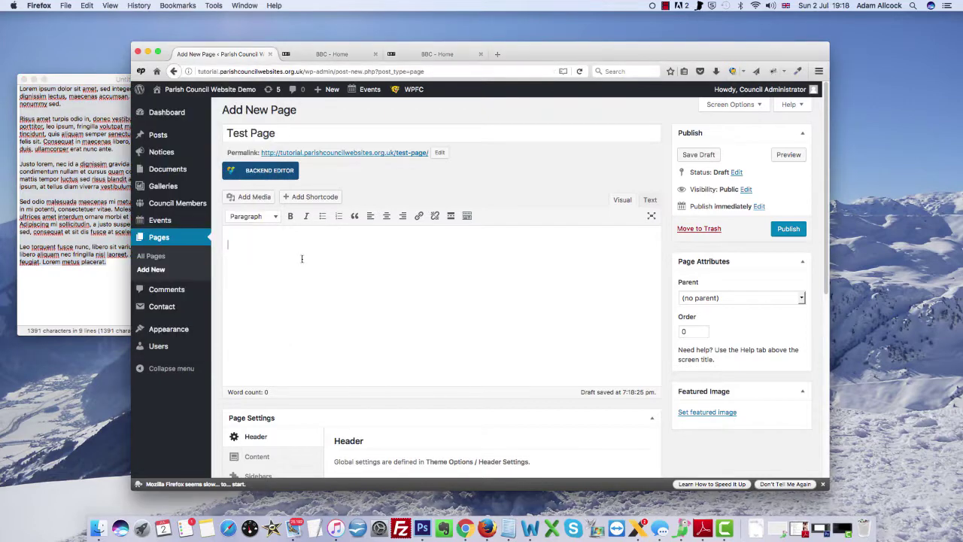
{"action": "right_click", "coordinate": [269, 245]}
{"action": "left_click", "coordinate": [288, 307]}
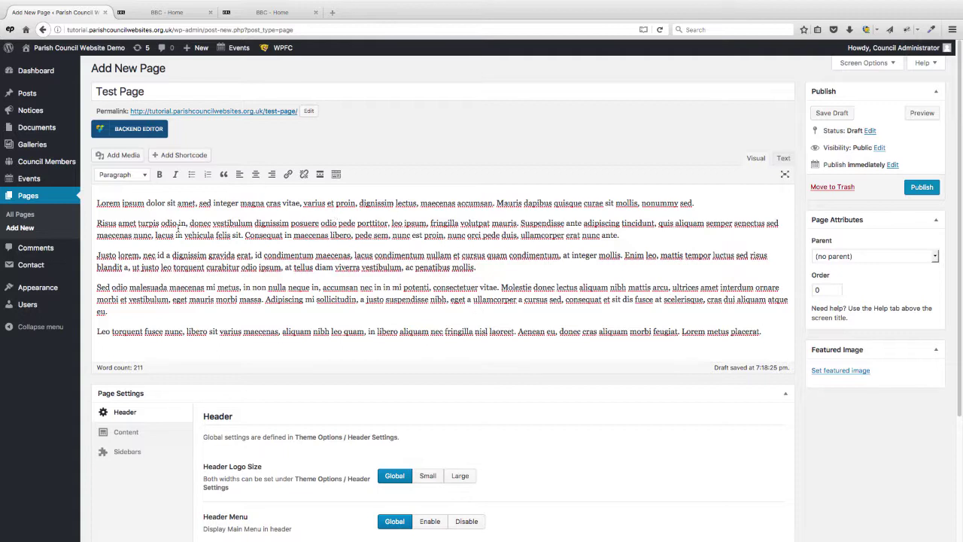
Step: Publish the new page and view it on the live site
{"action": "left_click", "coordinate": [922, 188]}
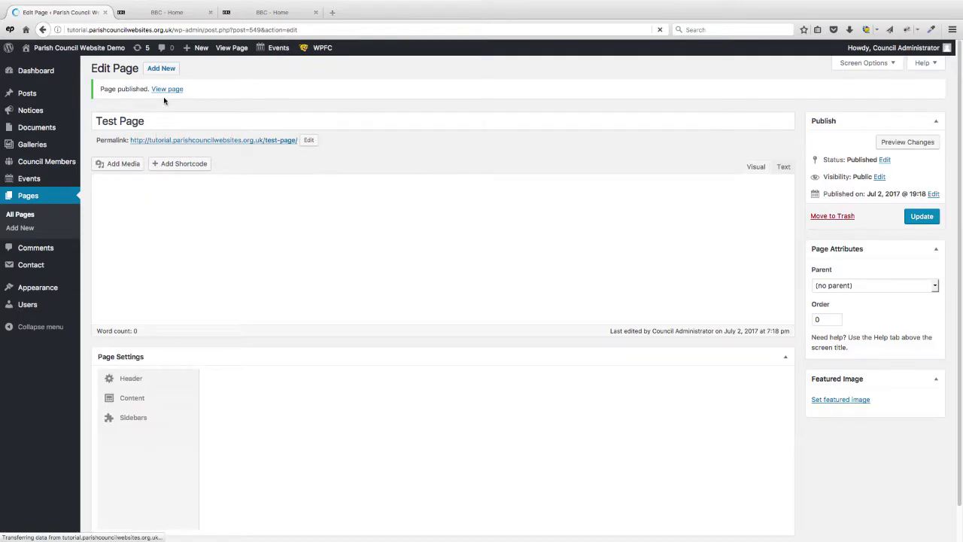
{"action": "left_click", "coordinate": [168, 90]}
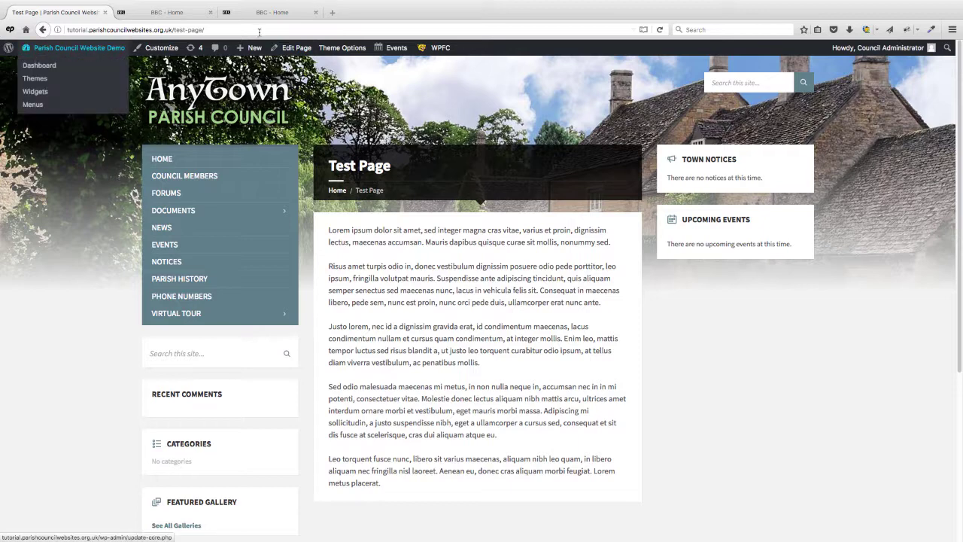
Step: Reopen the page for editing, upload chicks-2426644_960_720.jpg and insert it before the first paragraph
{"action": "left_click", "coordinate": [291, 51]}
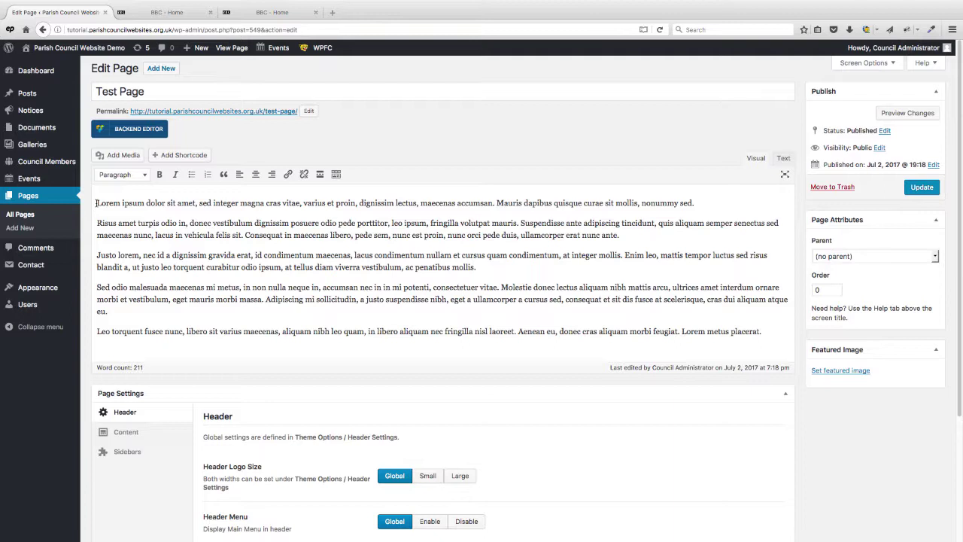
{"action": "left_click", "coordinate": [97, 203]}
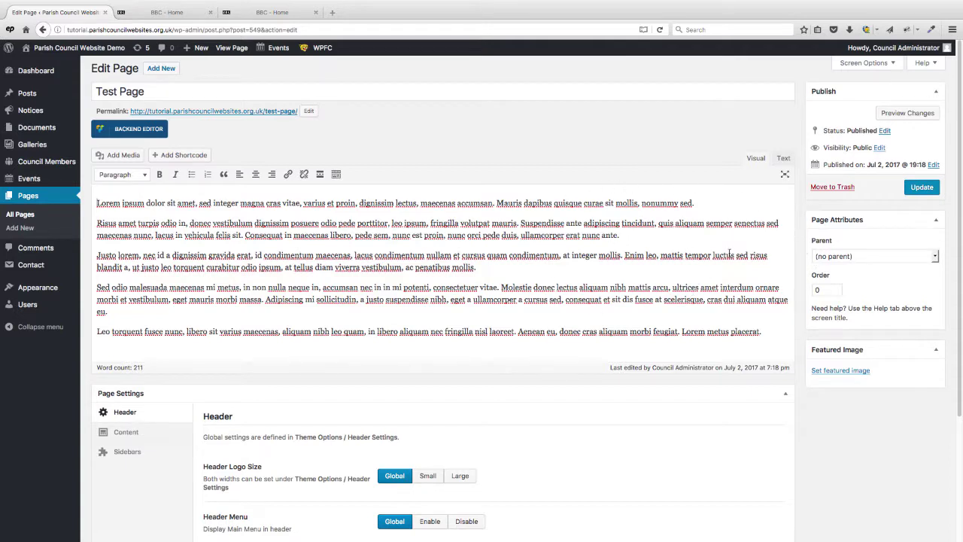
{"action": "left_click", "coordinate": [136, 155]}
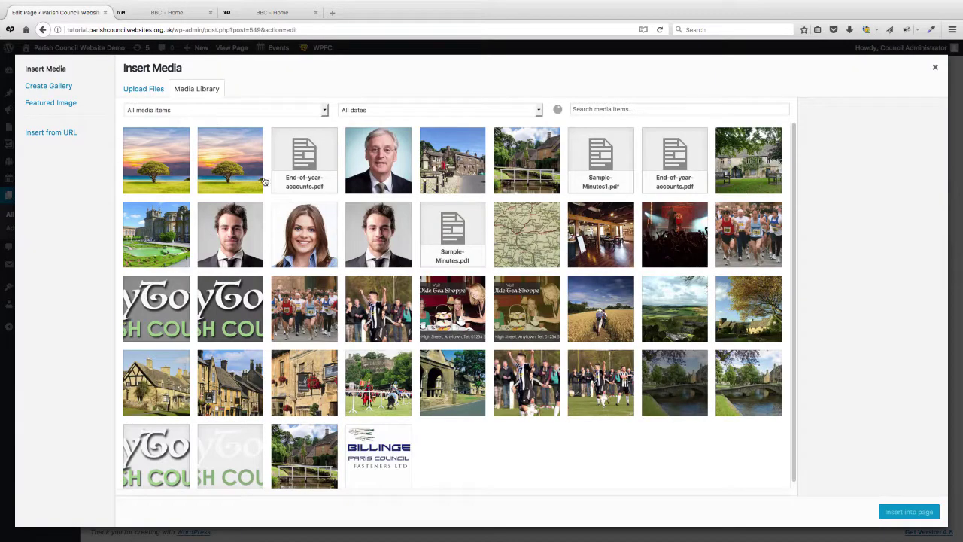
{"action": "left_click", "coordinate": [149, 91]}
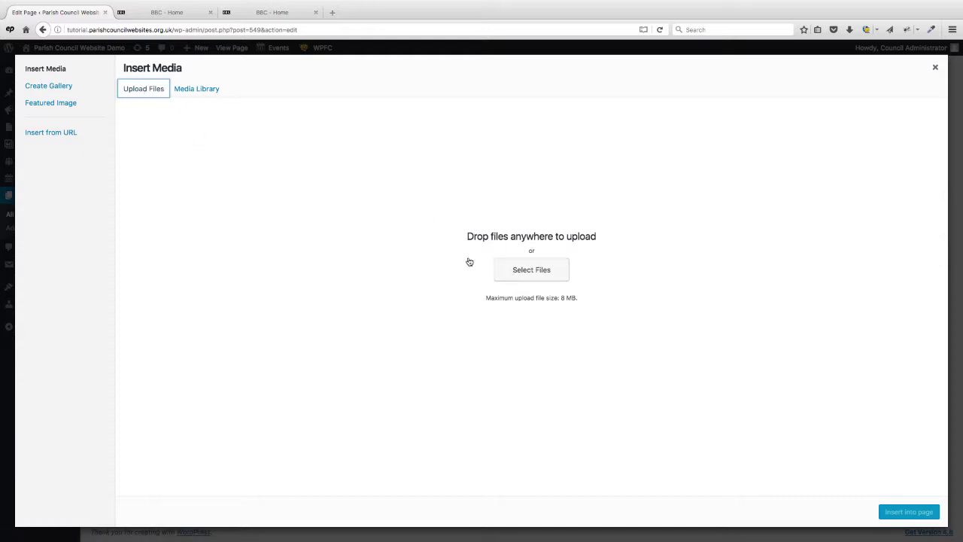
{"action": "left_click", "coordinate": [533, 276]}
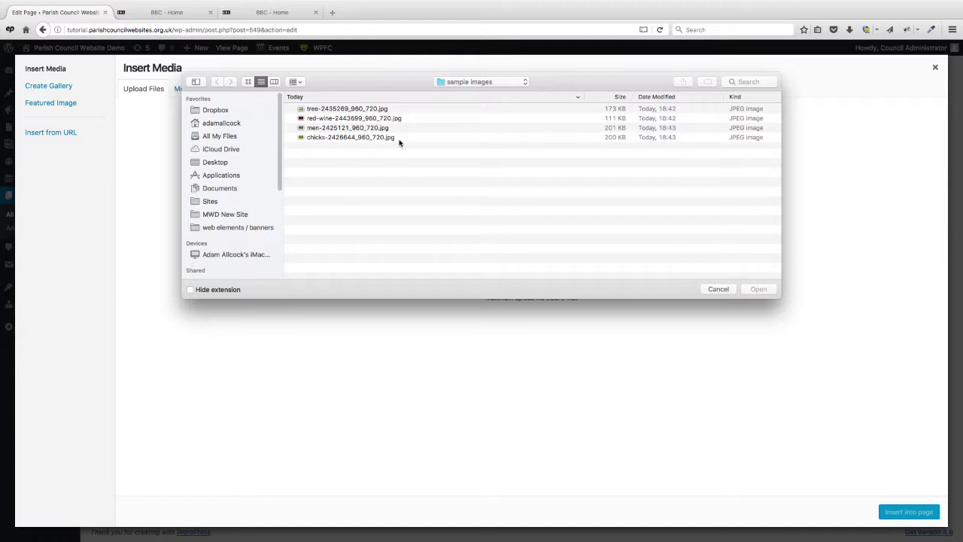
{"action": "left_click", "coordinate": [329, 138]}
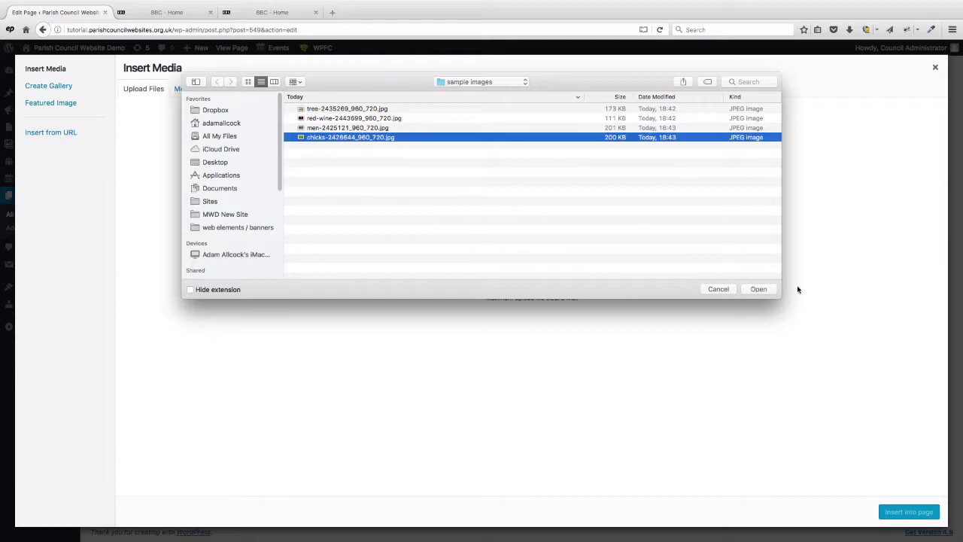
{"action": "left_click", "coordinate": [758, 289]}
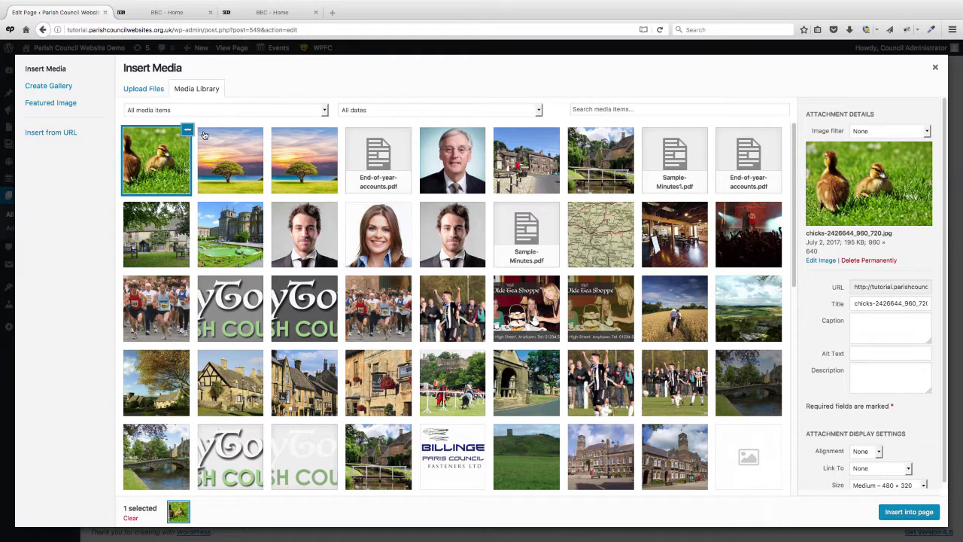
{"action": "left_click", "coordinate": [909, 513]}
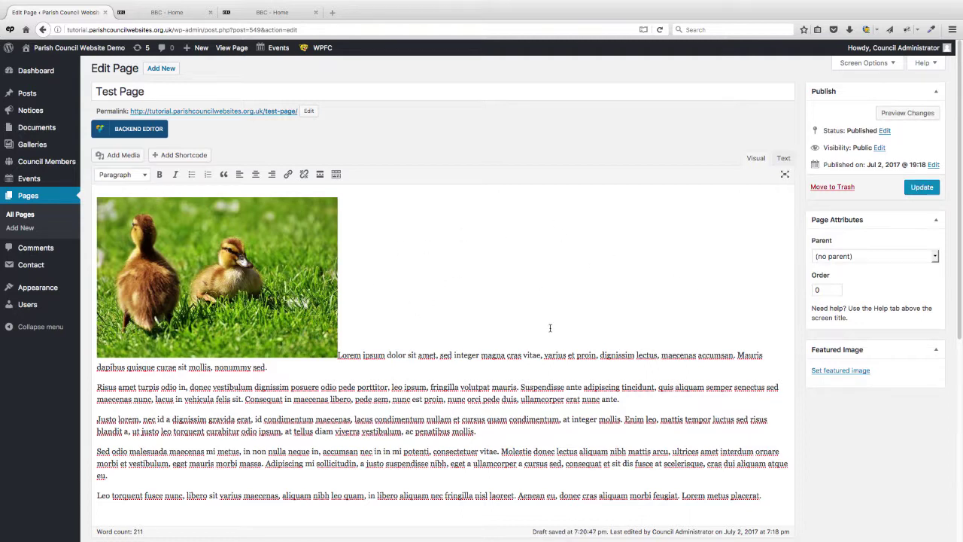
Step: Align the duckling image to the right of the text and shrink it to about three quarters of its size
{"action": "left_click", "coordinate": [236, 262]}
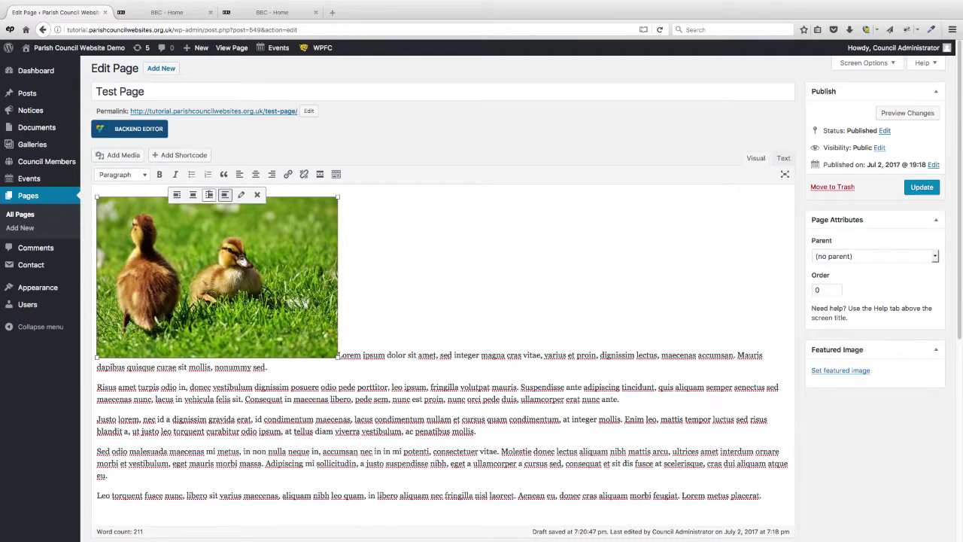
{"action": "left_click", "coordinate": [209, 196]}
{"action": "left_click", "coordinate": [537, 320]}
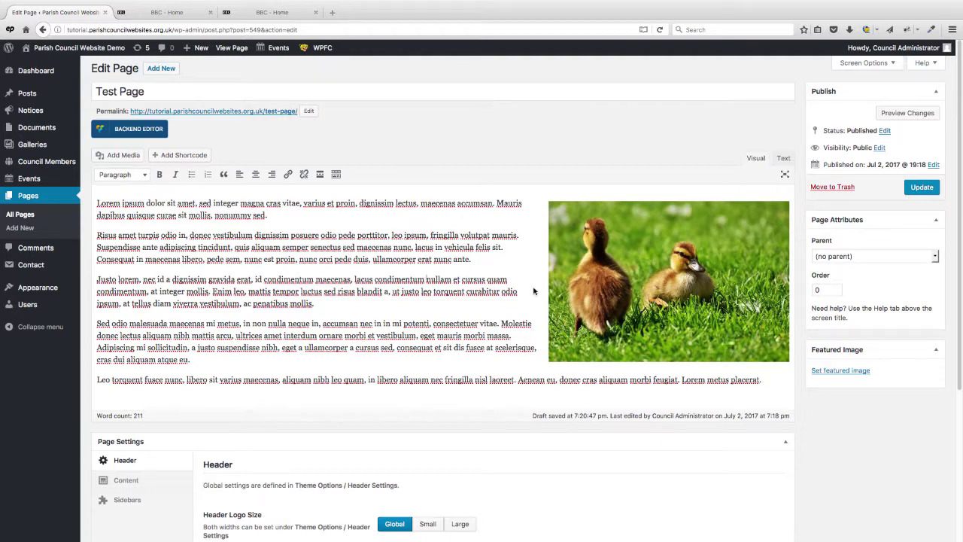
{"action": "left_click", "coordinate": [584, 281]}
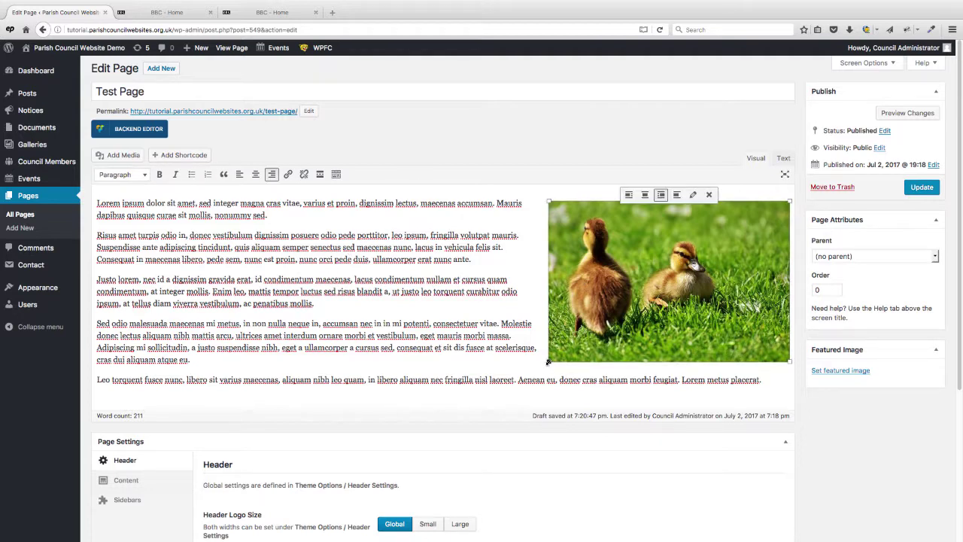
{"action": "left_click_drag", "start_coordinate": [549, 362], "coordinate": [609, 322]}
{"action": "left_click", "coordinate": [419, 302]}
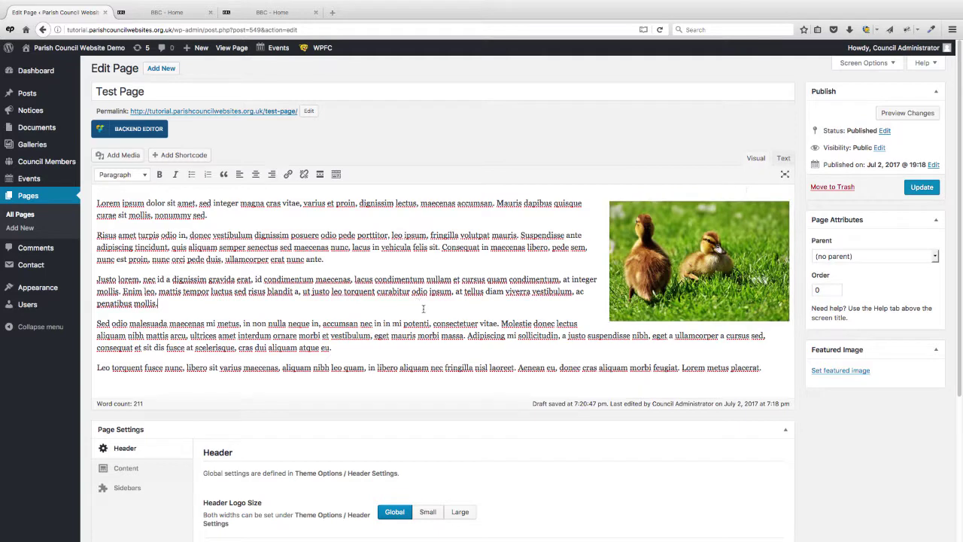
Step: Update the page and view the image layout on the live site
{"action": "left_click", "coordinate": [922, 187]}
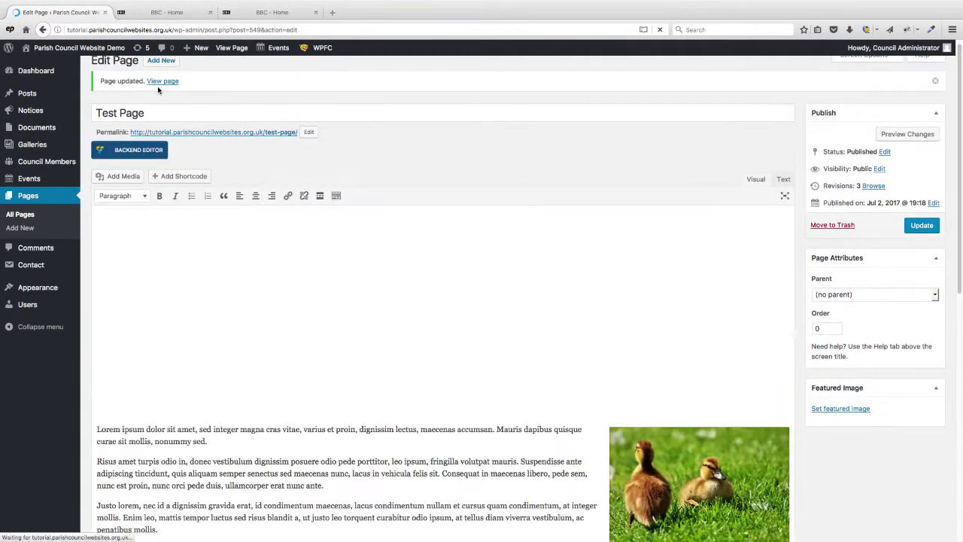
{"action": "left_click", "coordinate": [160, 81]}
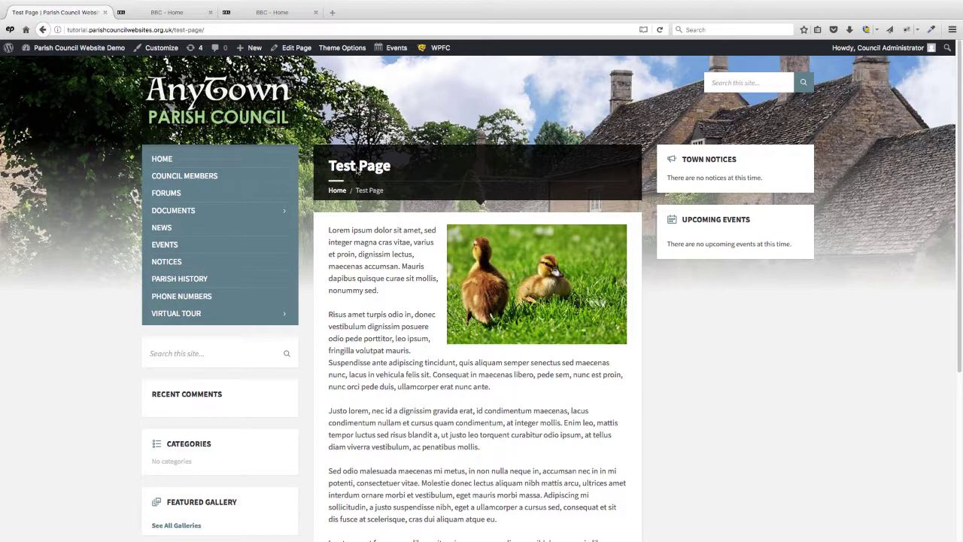
Step: Reopen the page for editing, add the line "All About Ducks" above the first paragraph and format it as Heading 3
{"action": "left_click", "coordinate": [292, 50]}
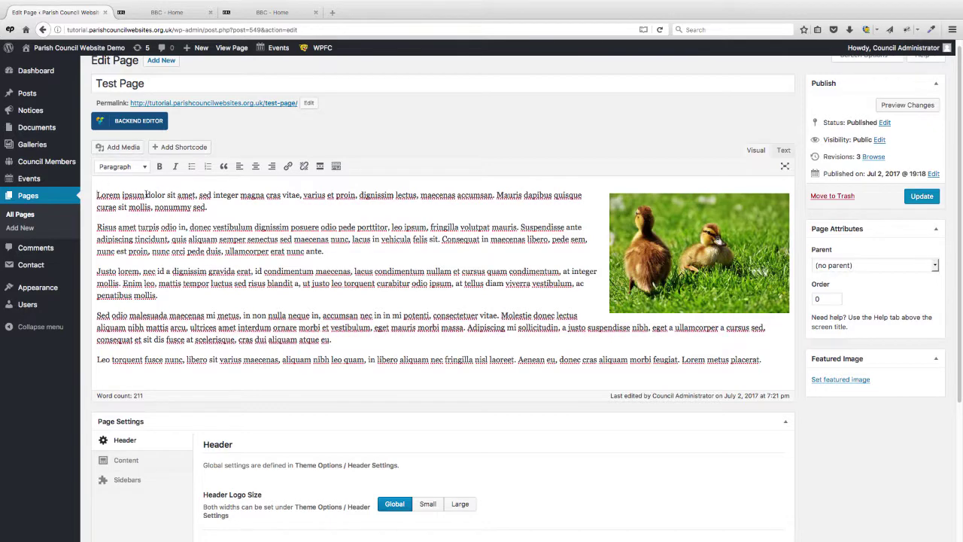
{"action": "key", "text": "Return"}
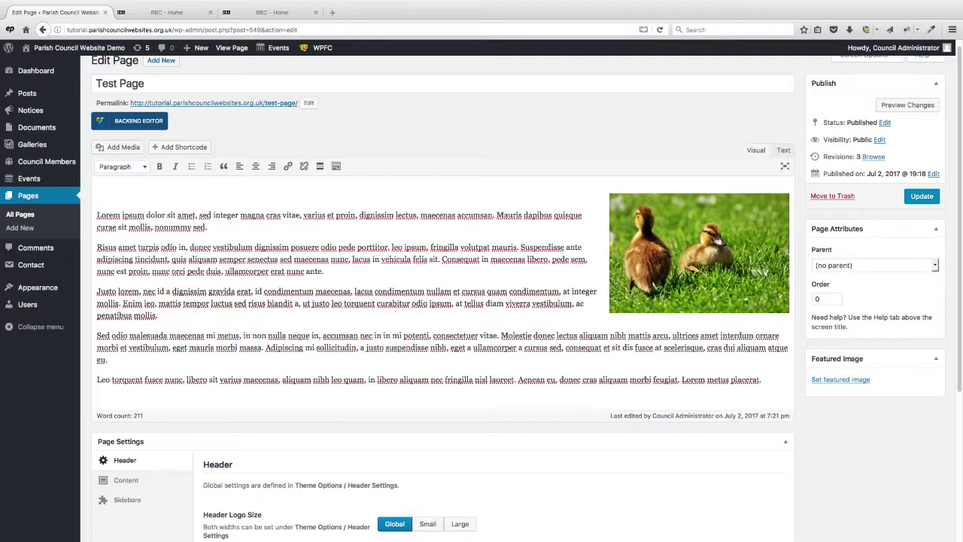
{"action": "type", "text": "All About Ducks"}
{"action": "left_click_drag", "start_coordinate": [166, 196], "coordinate": [97, 195]}
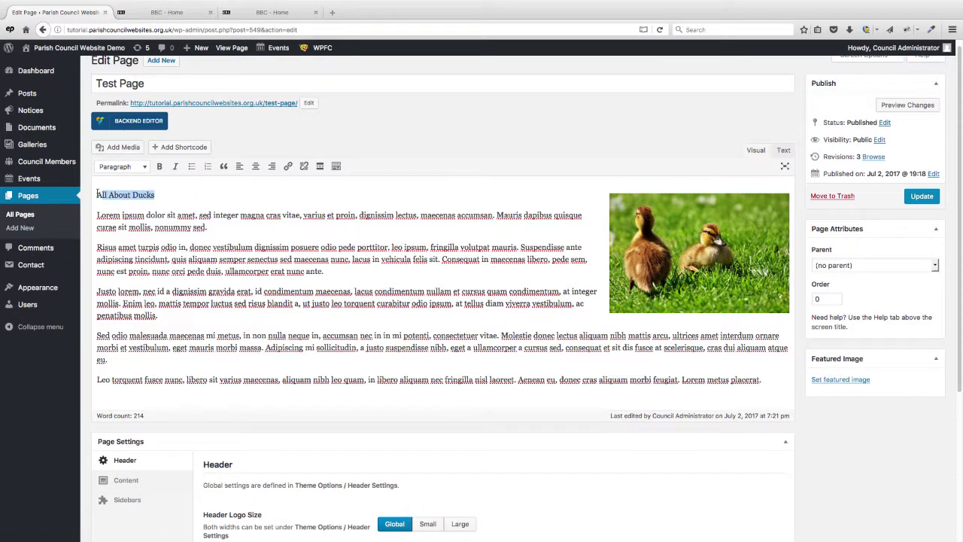
{"action": "left_click", "coordinate": [141, 171]}
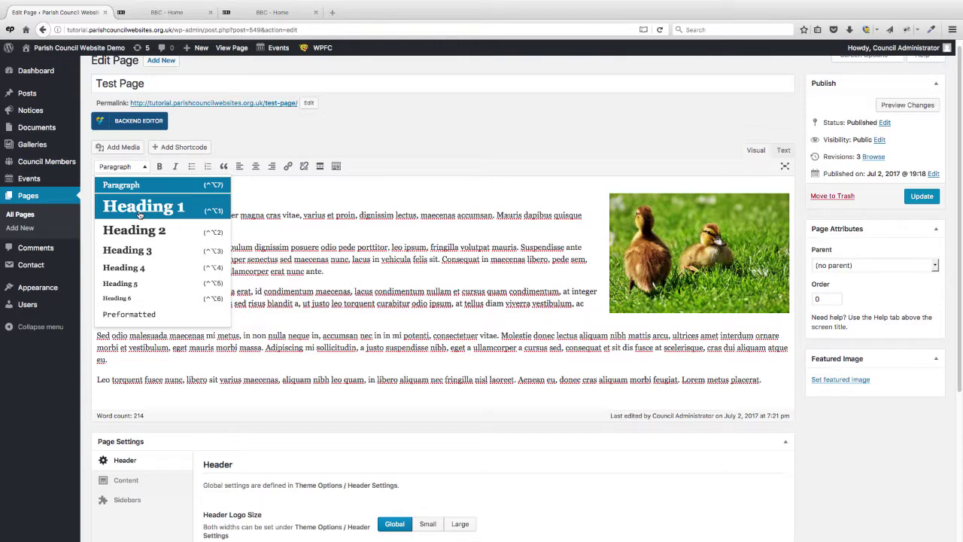
{"action": "left_click", "coordinate": [128, 255]}
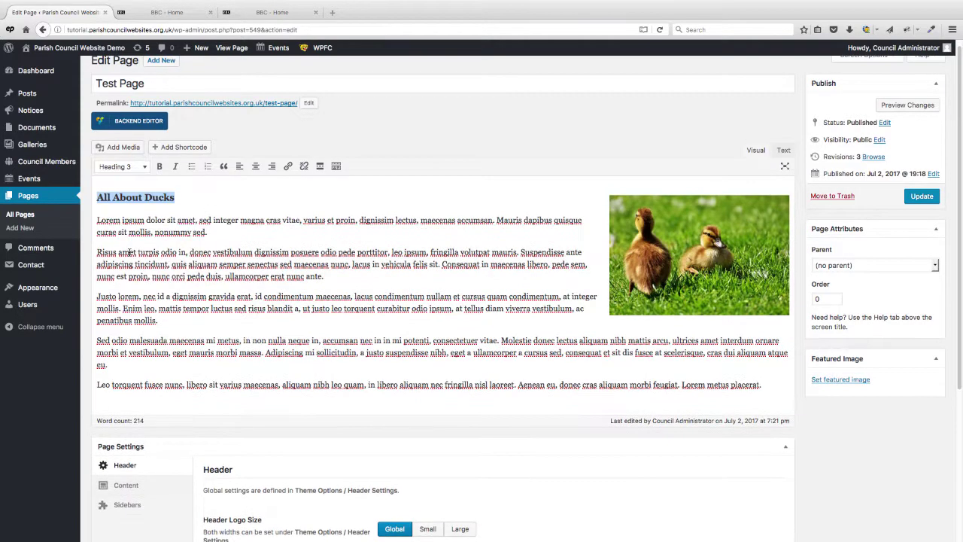
{"action": "left_click", "coordinate": [190, 199]}
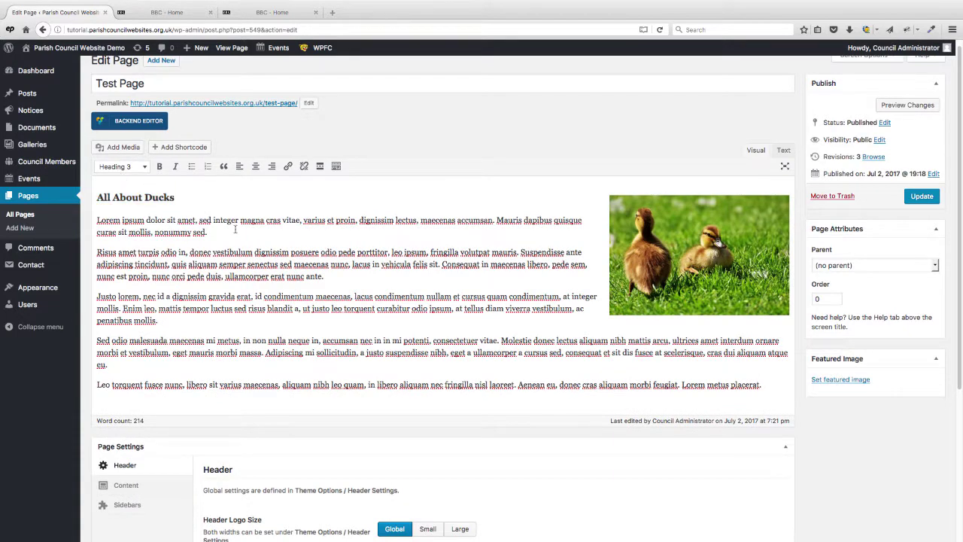
Step: Update the page with the new heading and view it on the live site
{"action": "left_click", "coordinate": [926, 198]}
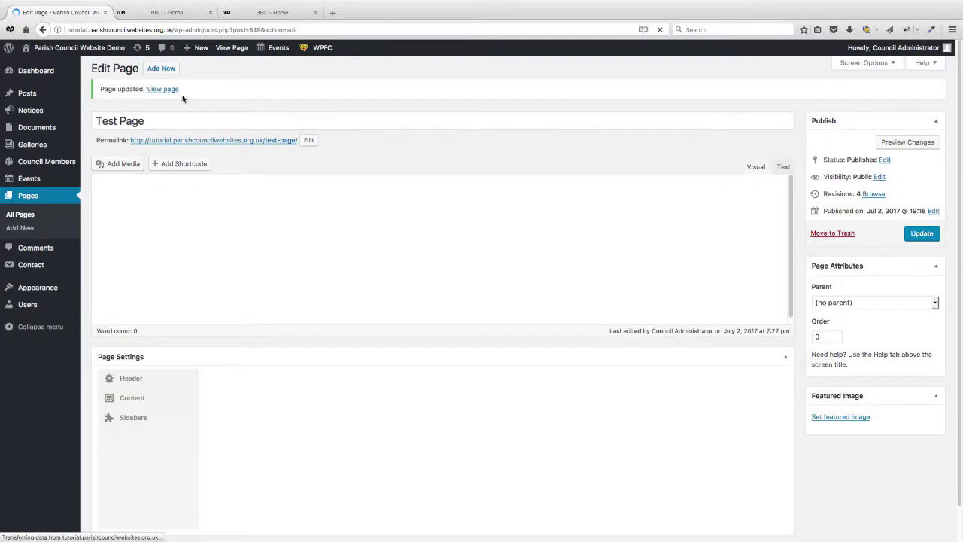
{"action": "left_click", "coordinate": [156, 83]}
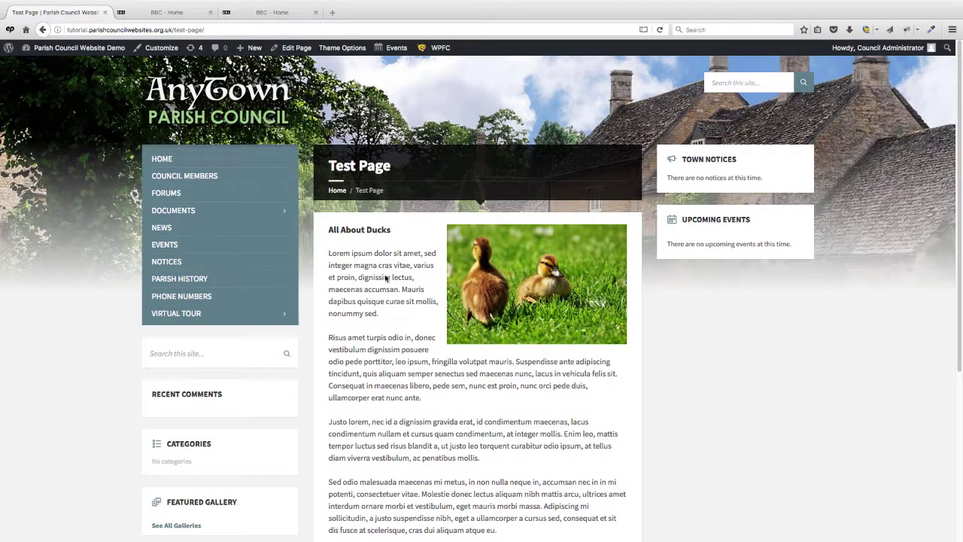
Step: Reopen the page for editing and add the line "Checkout the BBC website here" below the last paragraph
{"action": "scroll", "coordinate": [394, 336], "scroll_direction": "down", "scroll_amount": 1}
{"action": "scroll", "coordinate": [393, 336], "scroll_direction": "down", "scroll_amount": 2}
{"action": "scroll", "coordinate": [394, 336], "scroll_direction": "up", "scroll_amount": 3}
{"action": "left_click", "coordinate": [294, 49]}
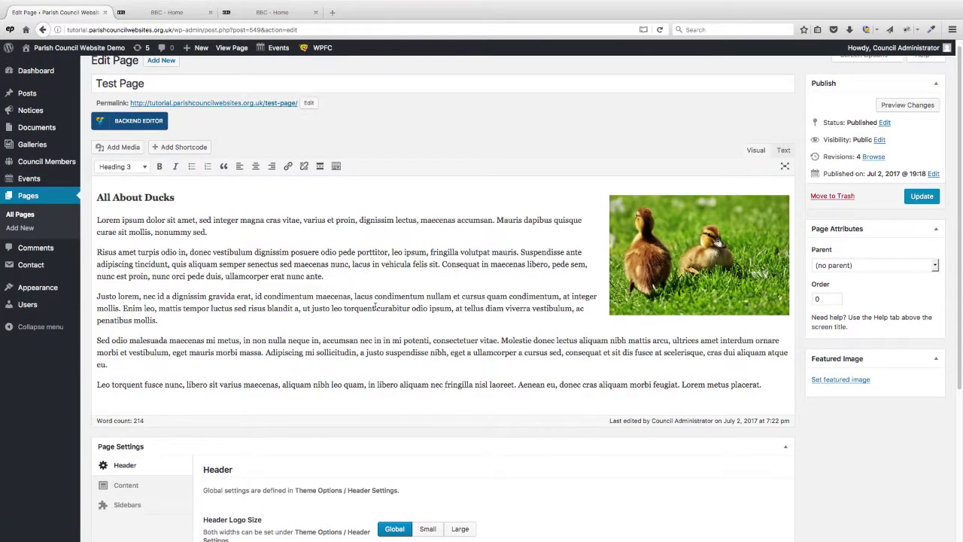
{"action": "scroll", "coordinate": [375, 306], "scroll_direction": "down", "scroll_amount": 1}
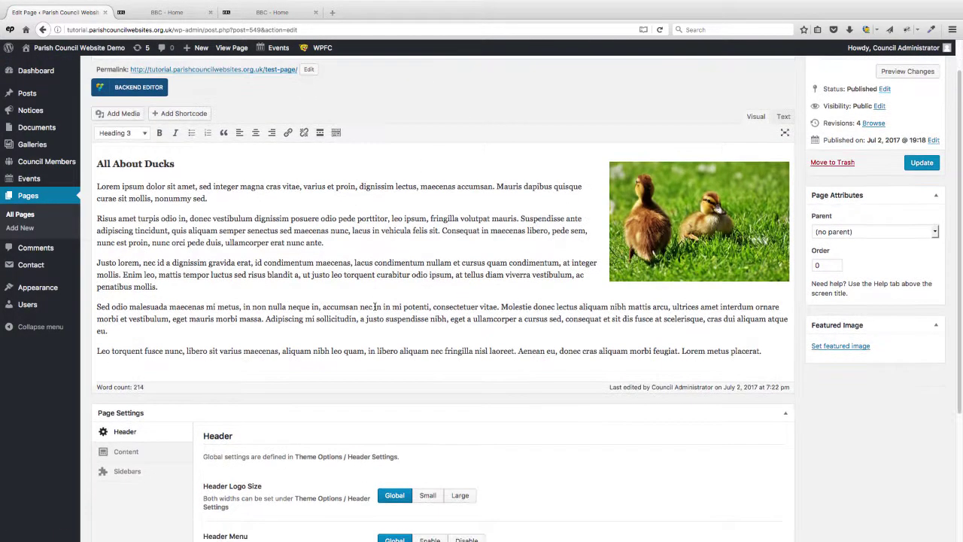
{"action": "left_click", "coordinate": [770, 346]}
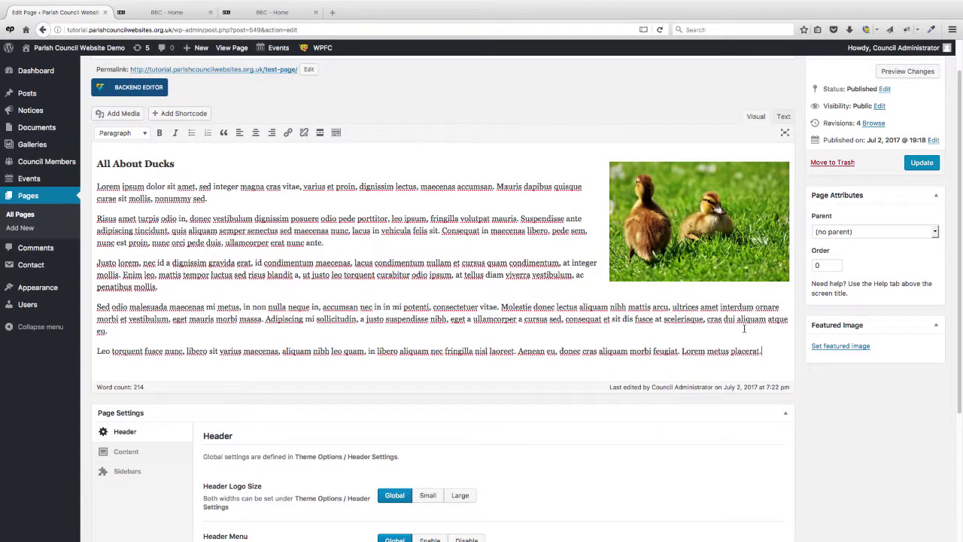
{"action": "key", "text": "Return"}
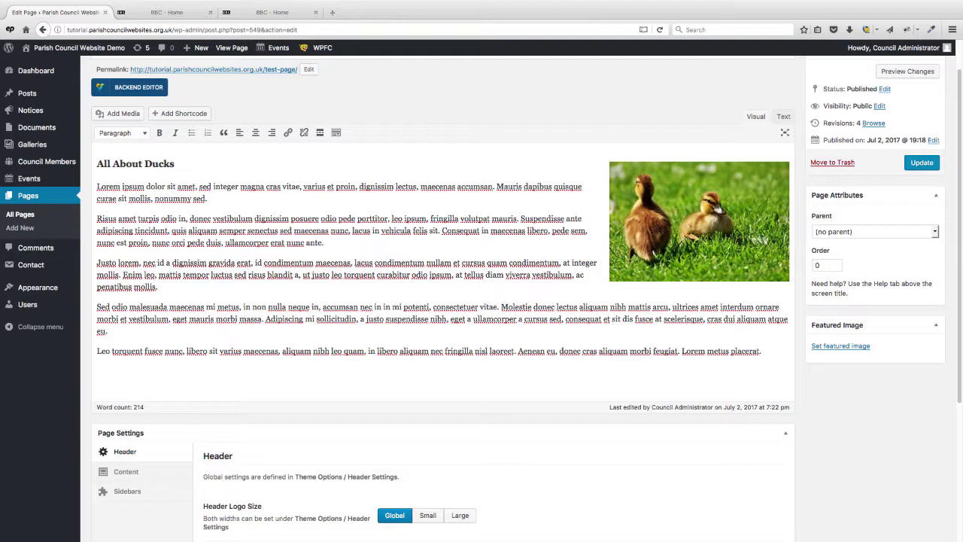
{"action": "type", "text": "Checkout the BBC website here"}
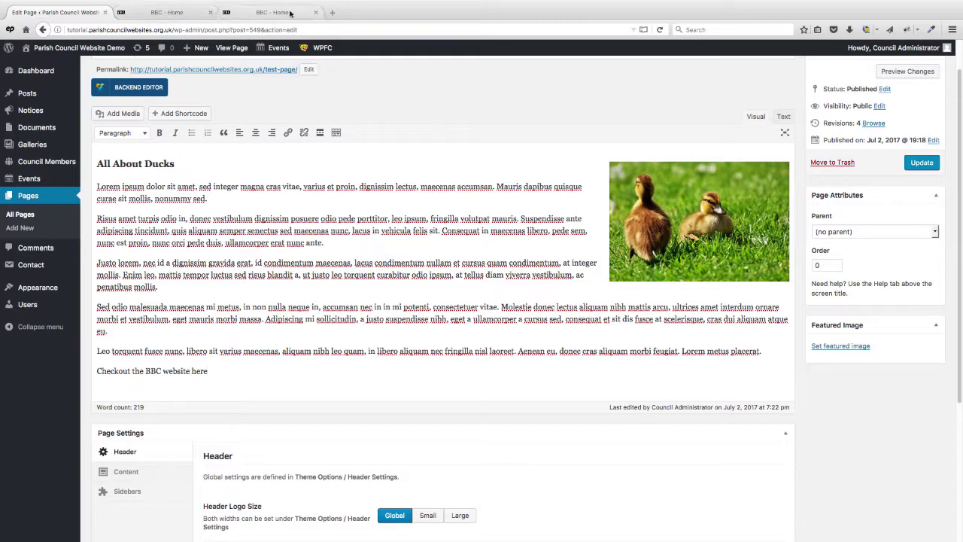
{"action": "left_click", "coordinate": [315, 12]}
{"action": "left_click", "coordinate": [177, 13]}
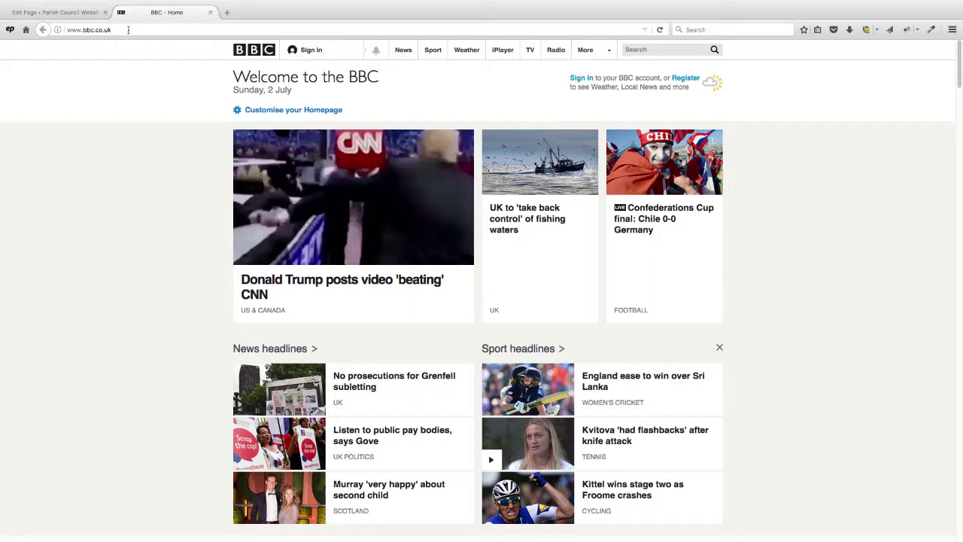
{"action": "left_click", "coordinate": [127, 30]}
{"action": "right_click", "coordinate": [82, 28]}
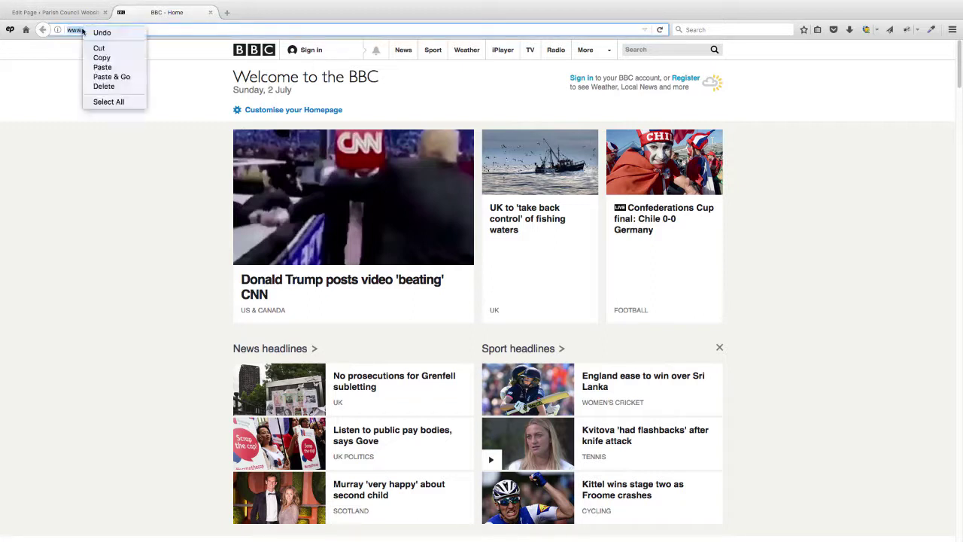
{"action": "left_click", "coordinate": [109, 61]}
{"action": "left_click", "coordinate": [50, 12]}
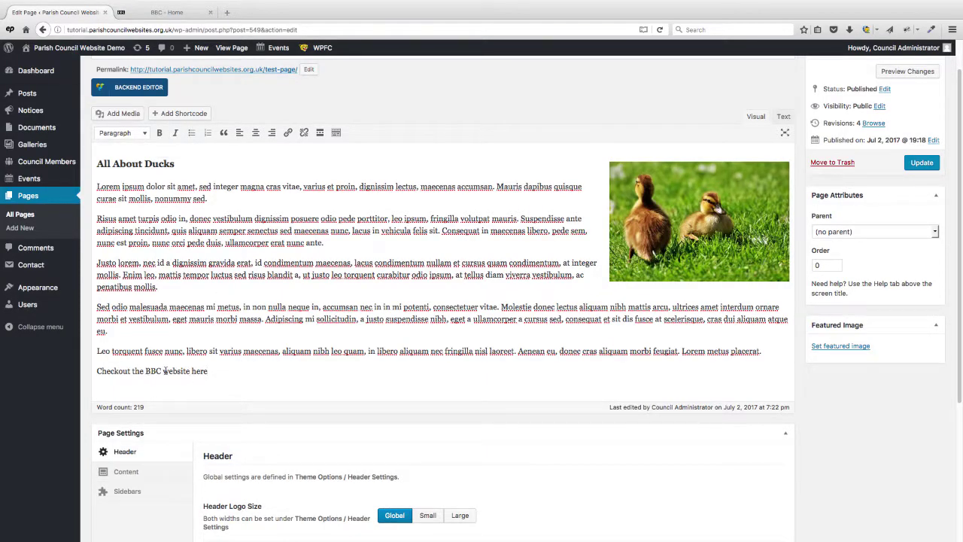
{"action": "left_click_drag", "start_coordinate": [189, 371], "coordinate": [145, 371]}
{"action": "left_click", "coordinate": [288, 133]}
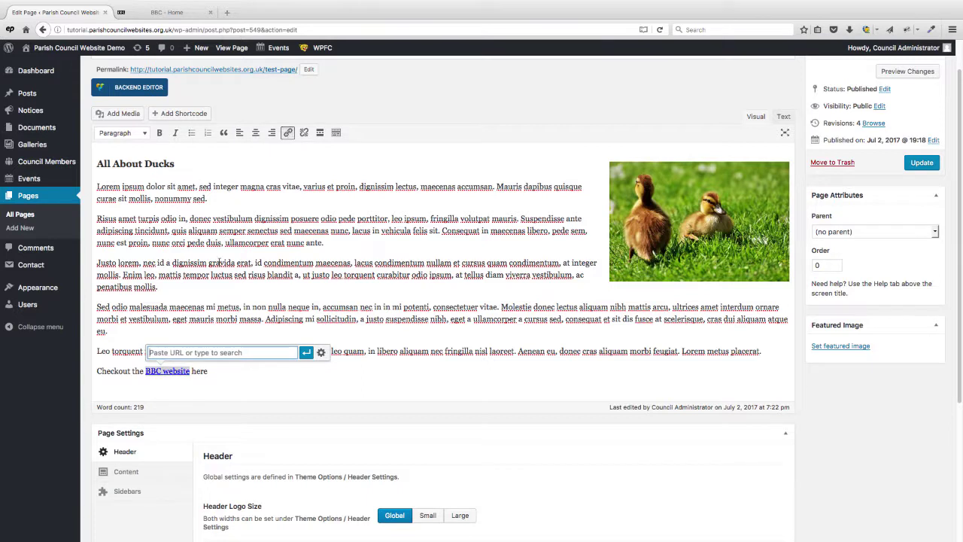
{"action": "right_click", "coordinate": [163, 354]}
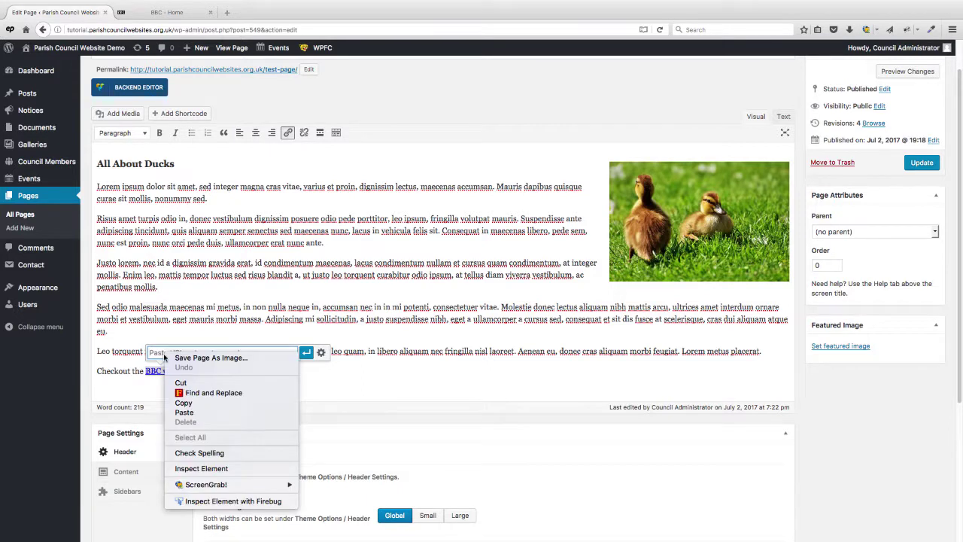
{"action": "left_click", "coordinate": [191, 415]}
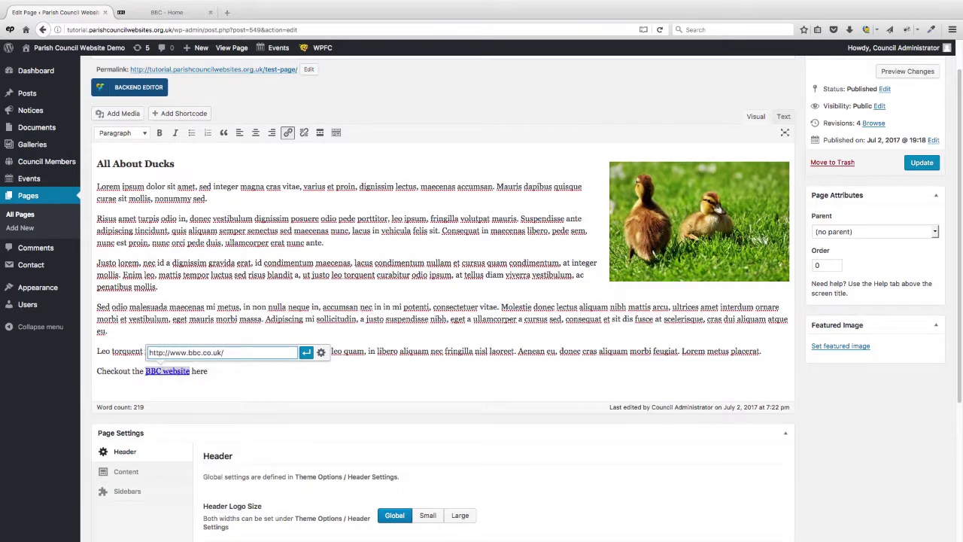
{"action": "left_click", "coordinate": [305, 354]}
{"action": "left_click", "coordinate": [366, 370]}
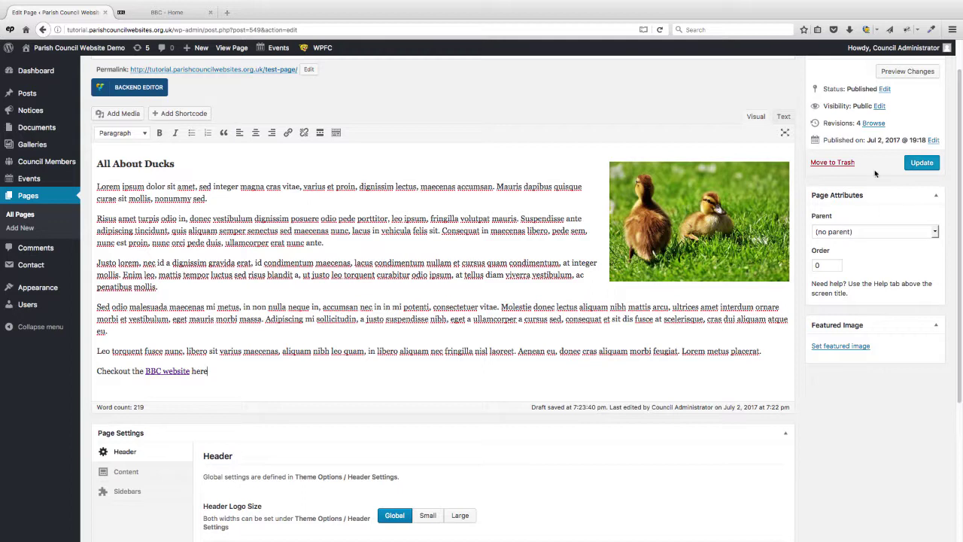
Step: Update the page with the new link and view its last line on the live site
{"action": "left_click", "coordinate": [913, 165]}
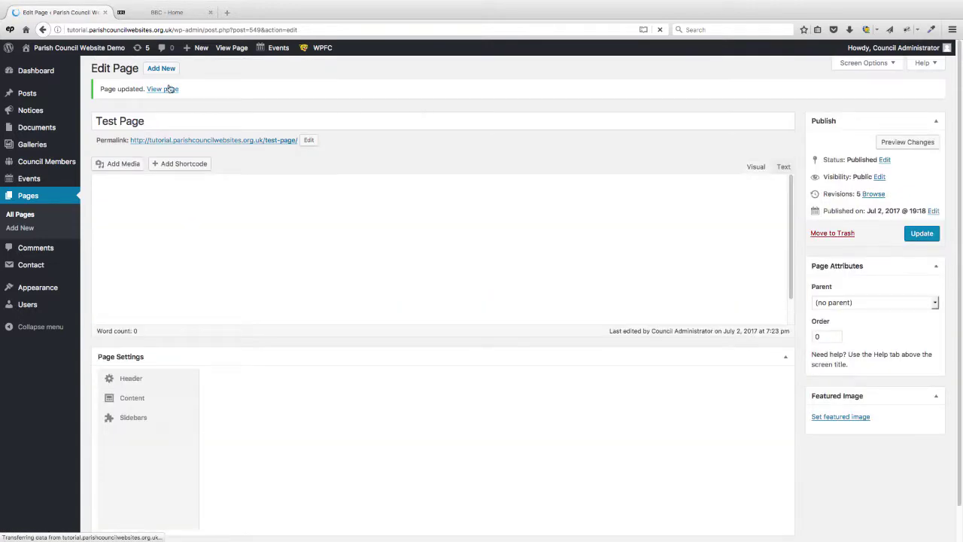
{"action": "left_click", "coordinate": [169, 82]}
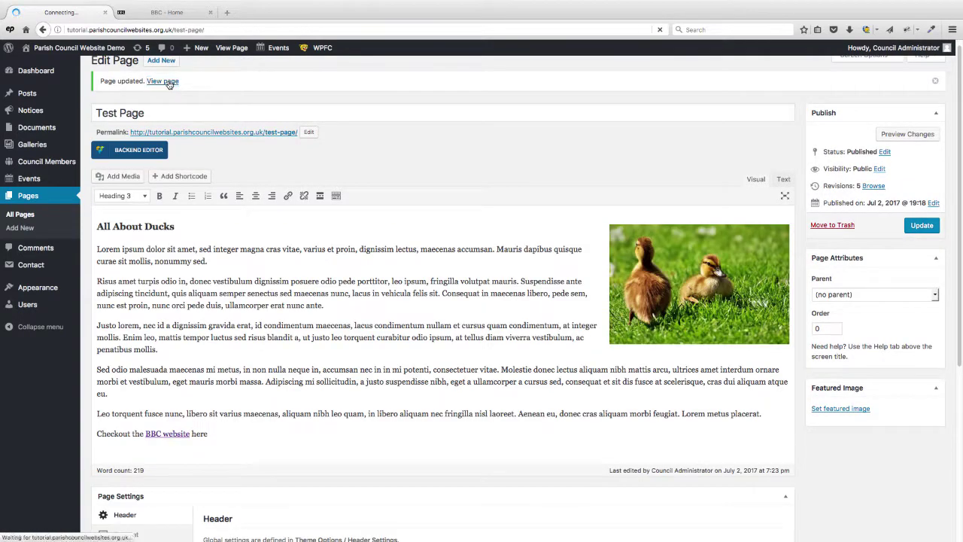
{"action": "scroll", "coordinate": [370, 316], "scroll_direction": "down", "scroll_amount": 5}
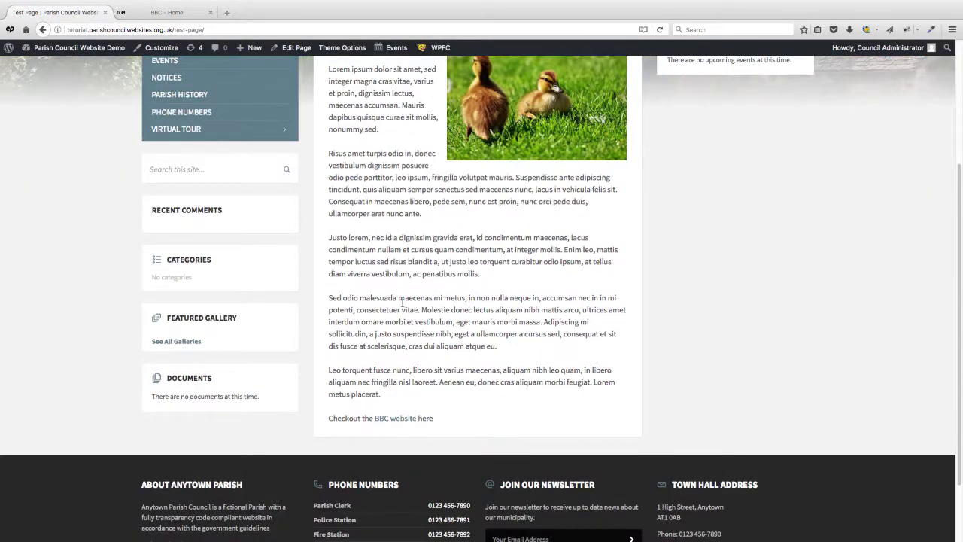
Step: Test the BBC website link on the live page and return to the test page
{"action": "left_click", "coordinate": [386, 422]}
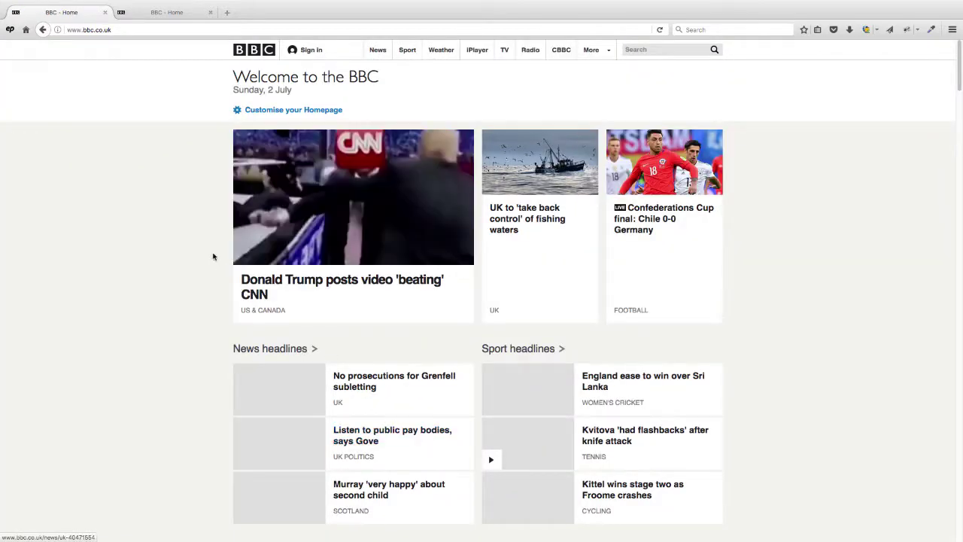
{"action": "left_click", "coordinate": [44, 30]}
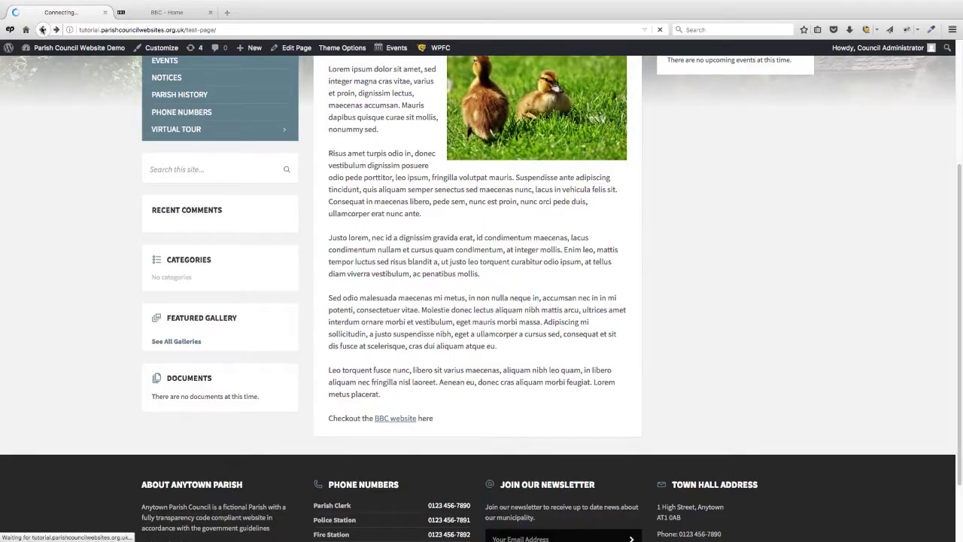
{"action": "left_click", "coordinate": [56, 29]}
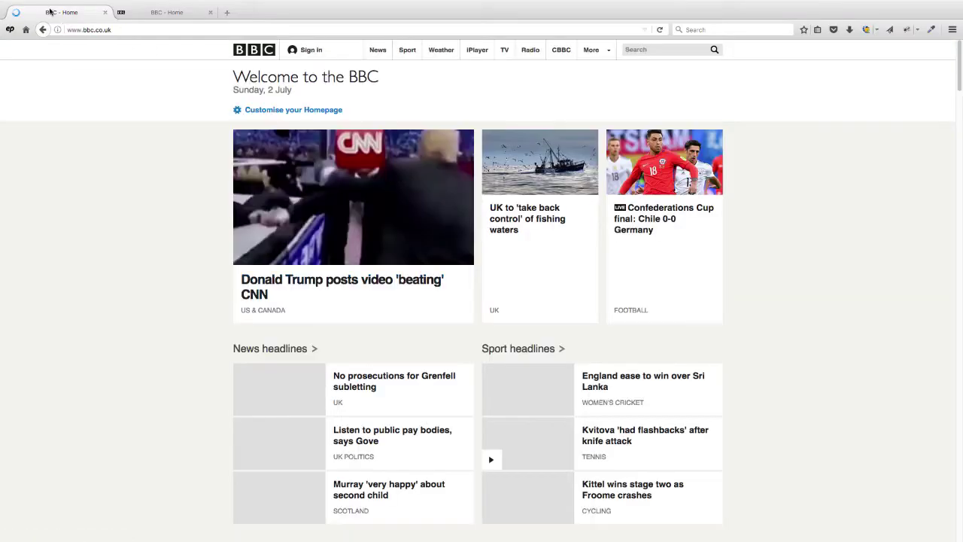
{"action": "left_click", "coordinate": [43, 29]}
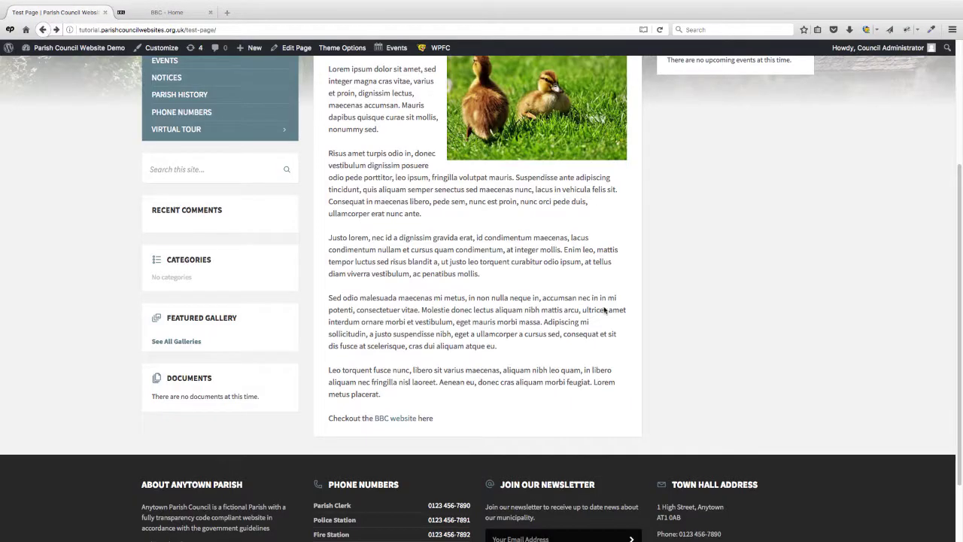
{"action": "scroll", "coordinate": [607, 307], "scroll_direction": "up", "scroll_amount": 5}
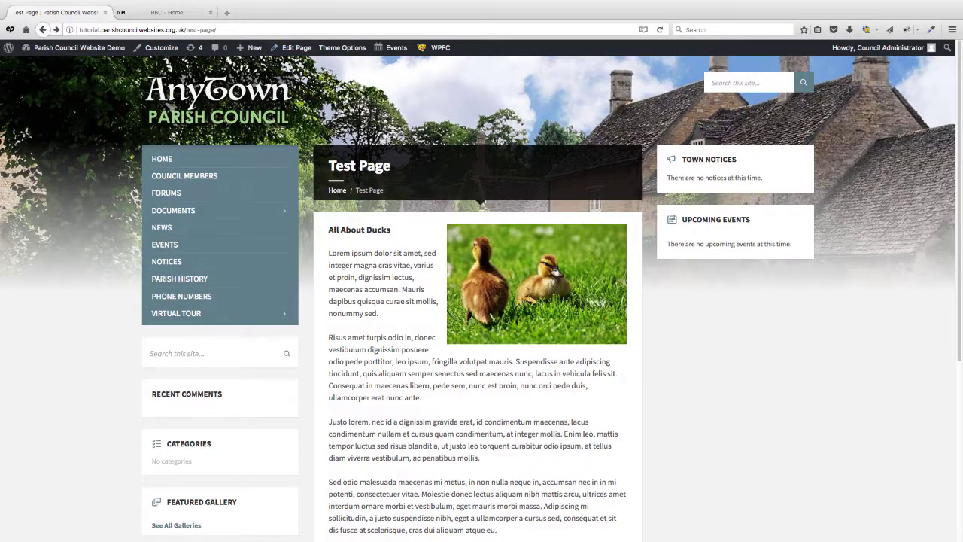
Step: Reopen the page for editing and make "dignissim lectus" bold and "magna cras vitae" italic in the first paragraph
{"action": "left_click", "coordinate": [291, 51]}
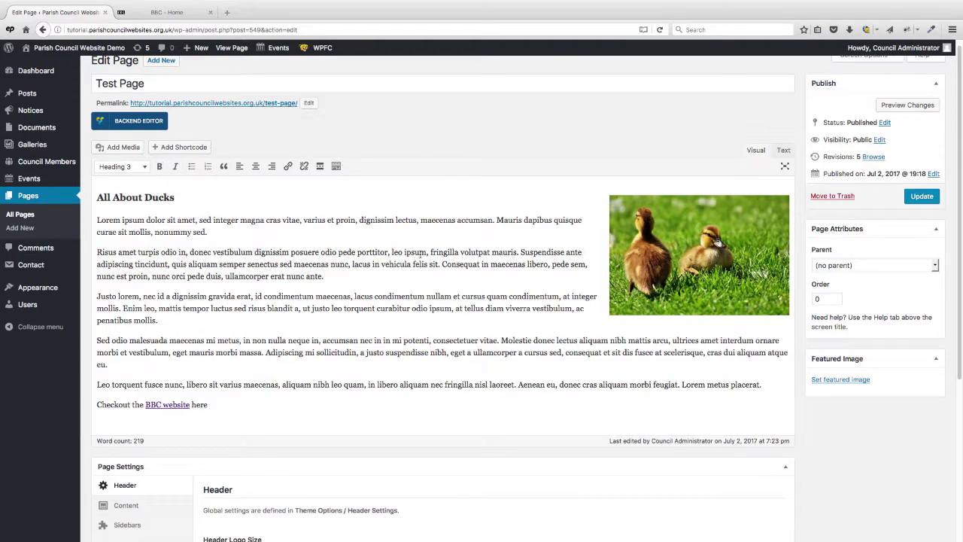
{"action": "left_click_drag", "start_coordinate": [417, 220], "coordinate": [357, 222]}
{"action": "left_click", "coordinate": [162, 168]}
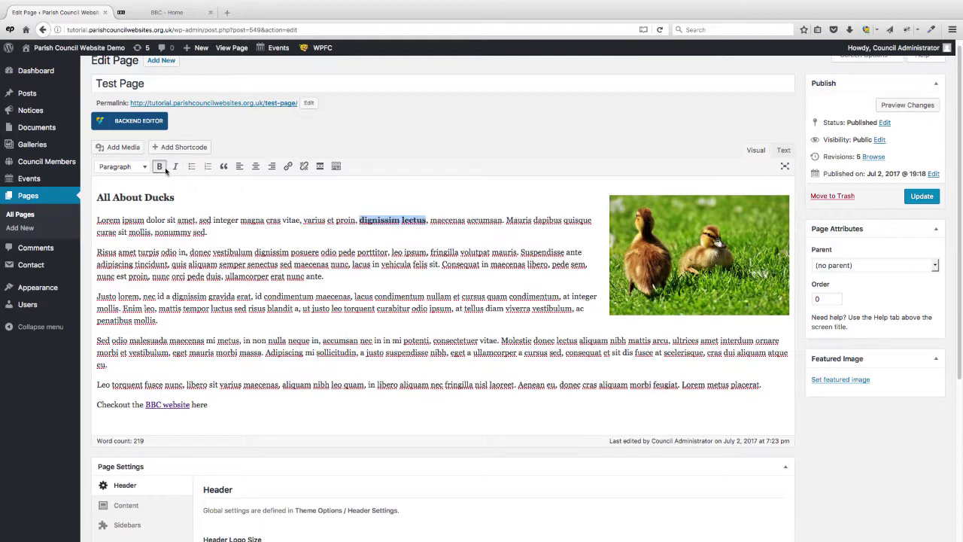
{"action": "left_click", "coordinate": [328, 263]}
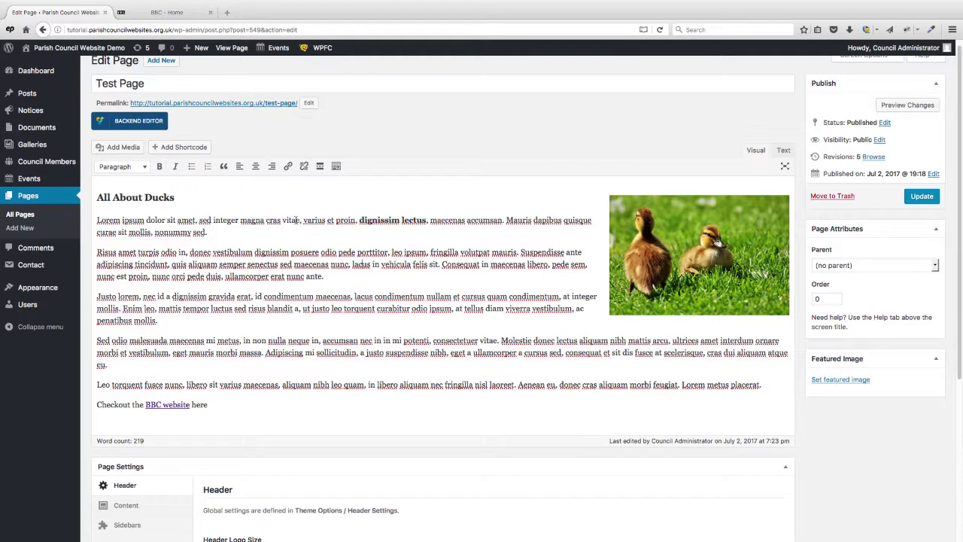
{"action": "left_click_drag", "start_coordinate": [301, 220], "coordinate": [239, 222]}
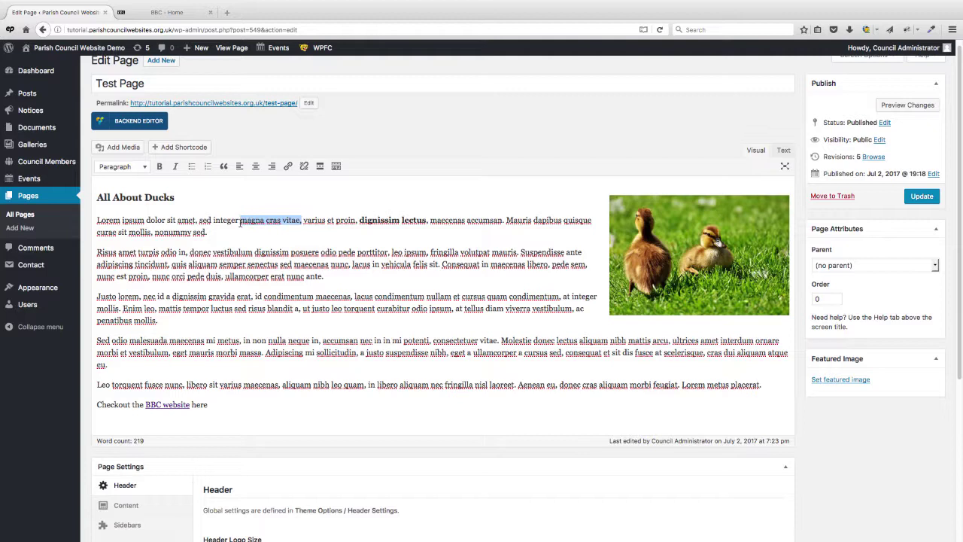
{"action": "left_click", "coordinate": [175, 166]}
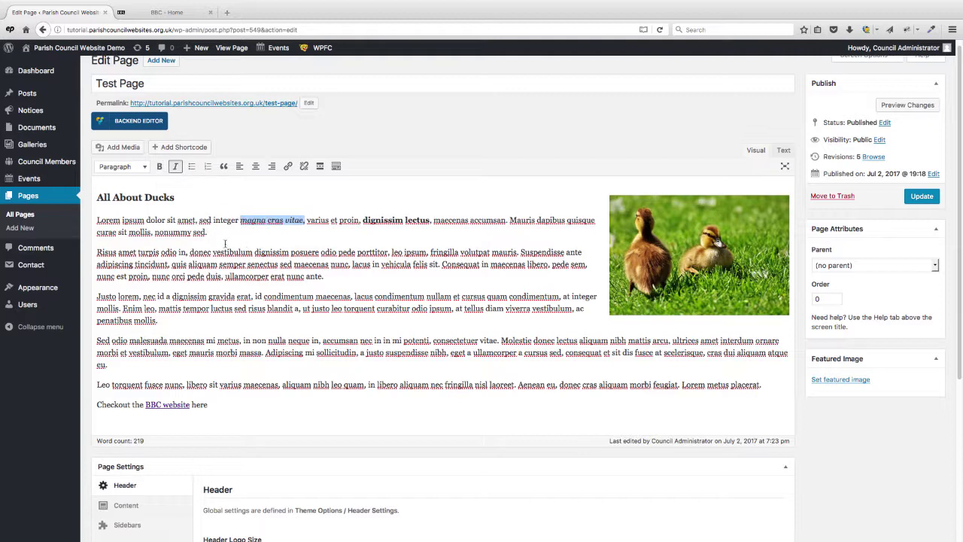
Step: Try the third and fourth paragraphs as a bulleted list and turn them back into plain paragraphs
{"action": "left_click_drag", "start_coordinate": [111, 365], "coordinate": [91, 299]}
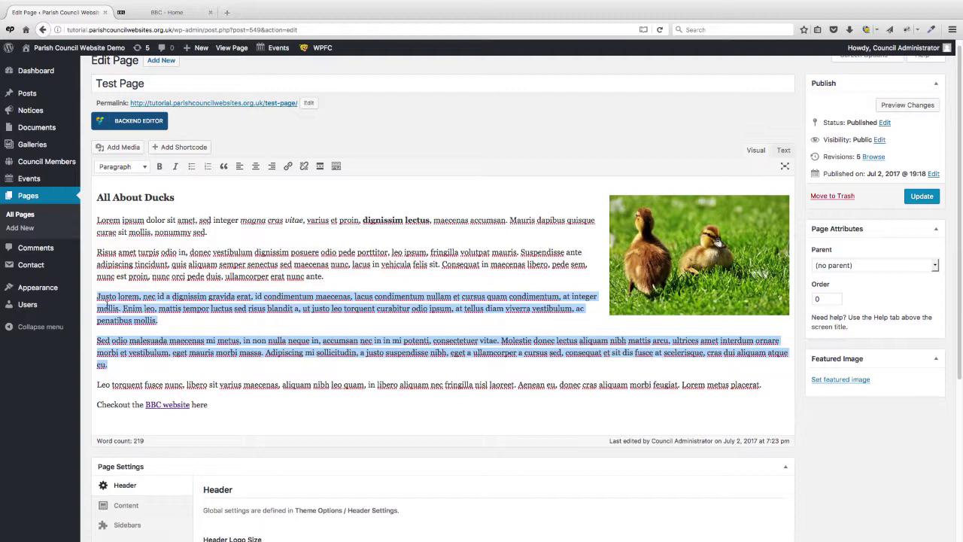
{"action": "left_click", "coordinate": [191, 167]}
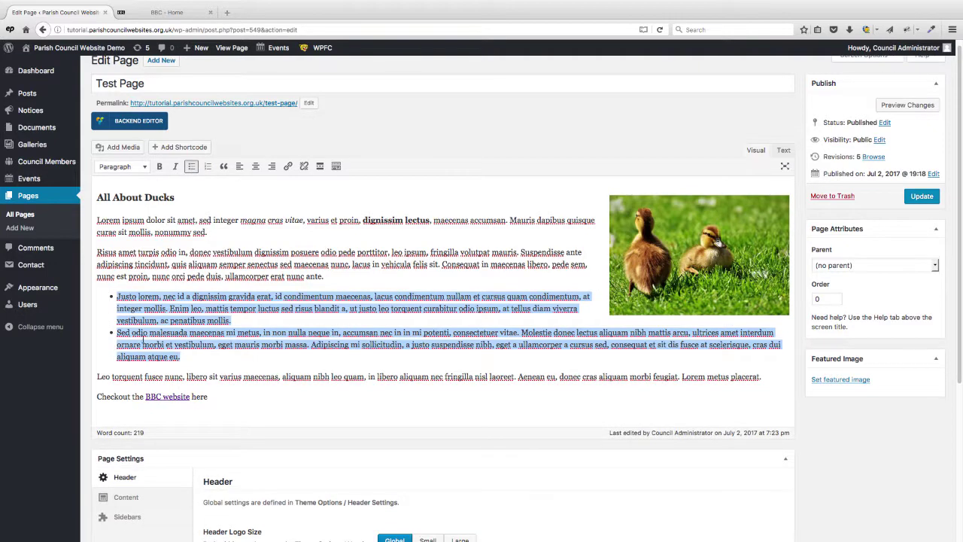
{"action": "left_click", "coordinate": [233, 344]}
{"action": "left_click_drag", "start_coordinate": [181, 358], "coordinate": [111, 295]}
{"action": "left_click", "coordinate": [191, 167]}
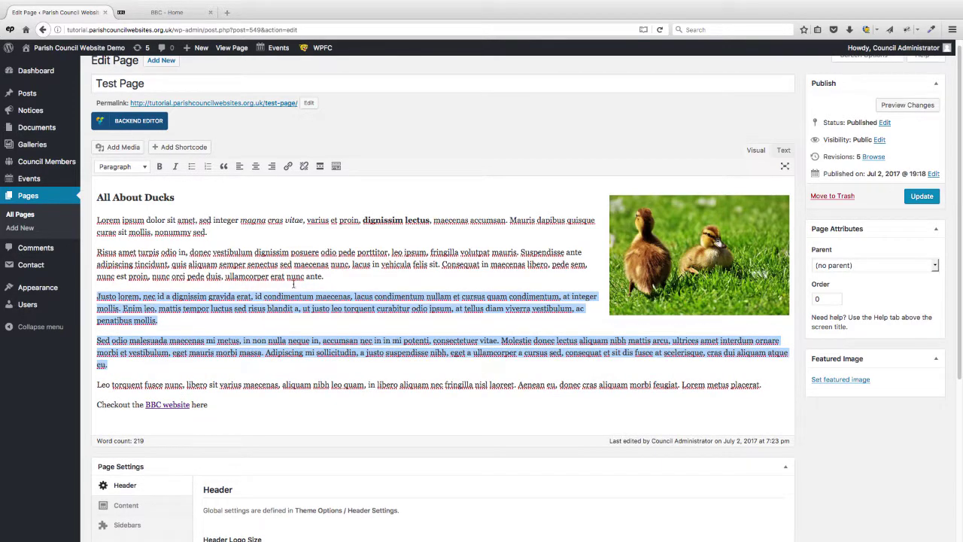
{"action": "left_click", "coordinate": [243, 327]}
{"action": "scroll", "coordinate": [181, 240], "scroll_direction": "down", "scroll_amount": 3}
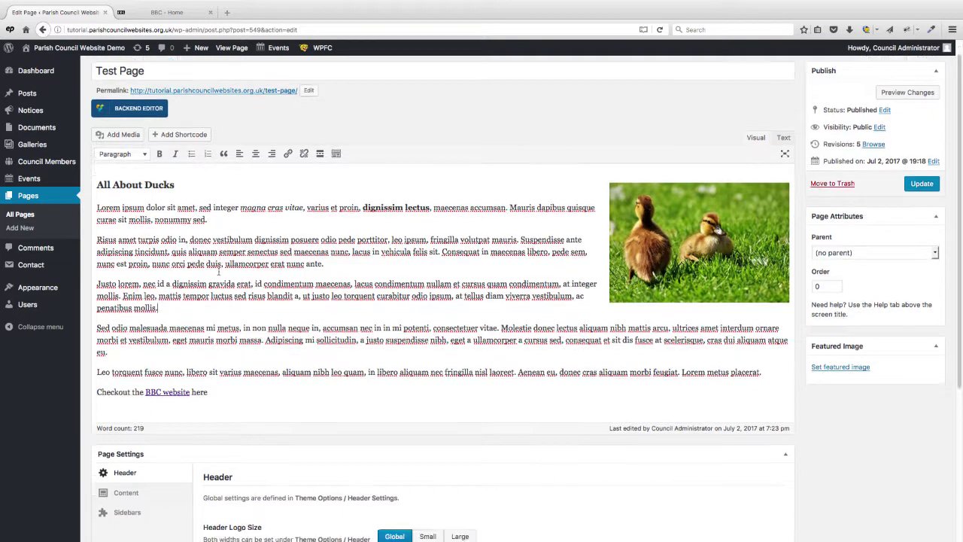
{"action": "scroll", "coordinate": [198, 269], "scroll_direction": "up", "scroll_amount": 3}
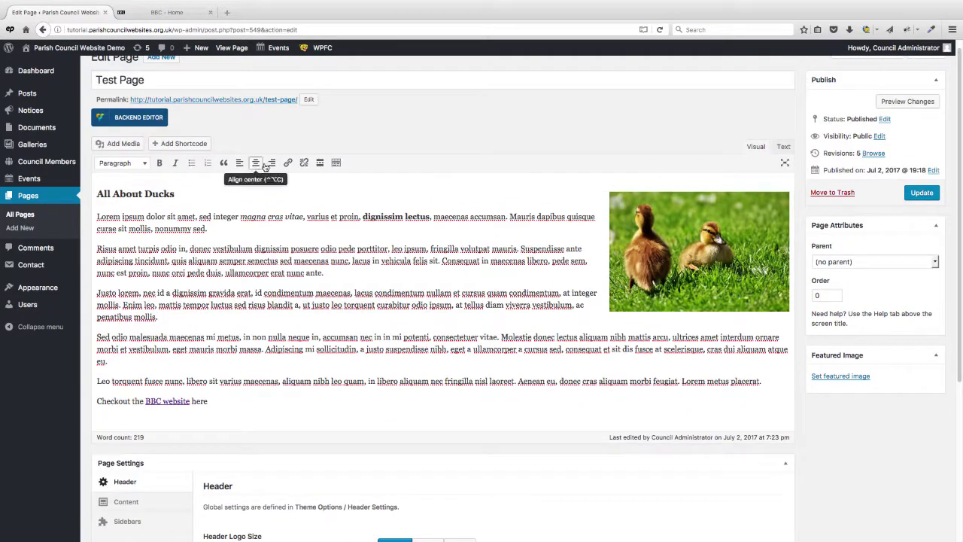
{"action": "scroll", "coordinate": [283, 288], "scroll_direction": "up", "scroll_amount": 1}
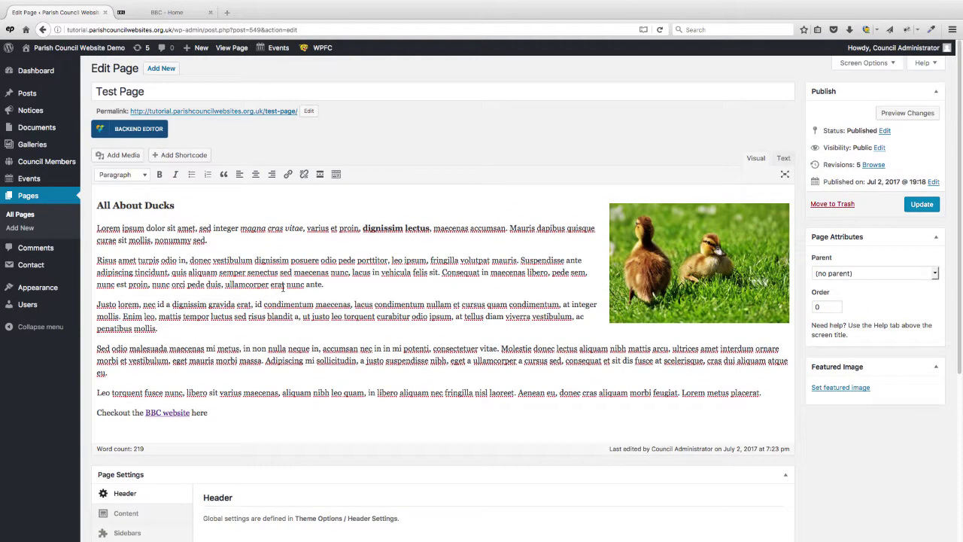
{"action": "scroll", "coordinate": [283, 286], "scroll_direction": "down", "scroll_amount": 1}
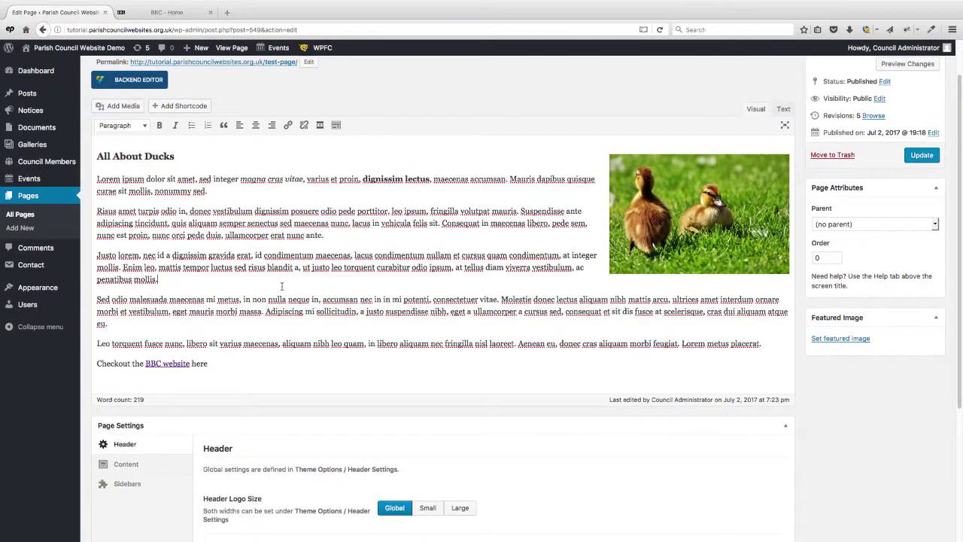
{"action": "scroll", "coordinate": [283, 286], "scroll_direction": "up", "scroll_amount": 1}
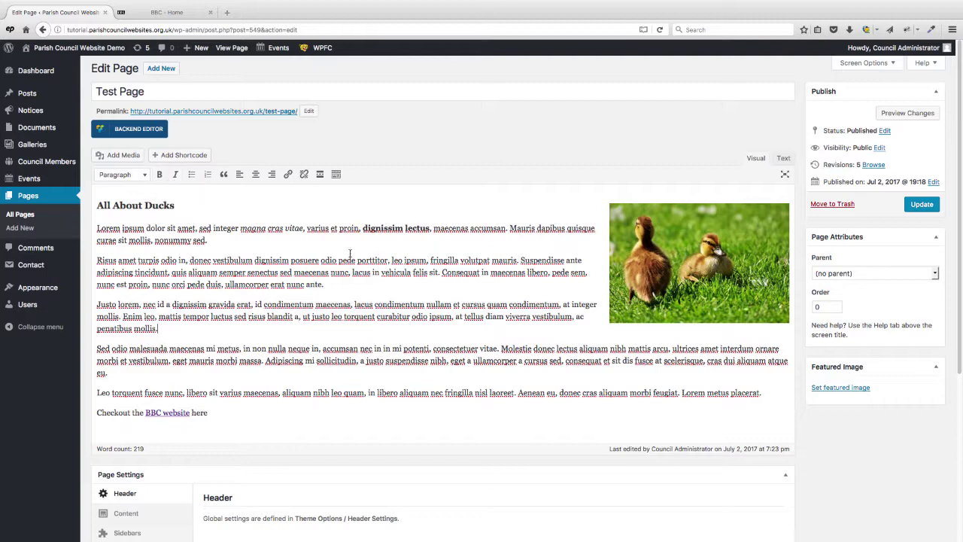
Step: Update the page with the bold and italic text and view it on the live site
{"action": "scroll", "coordinate": [390, 348], "scroll_direction": "down", "scroll_amount": 1}
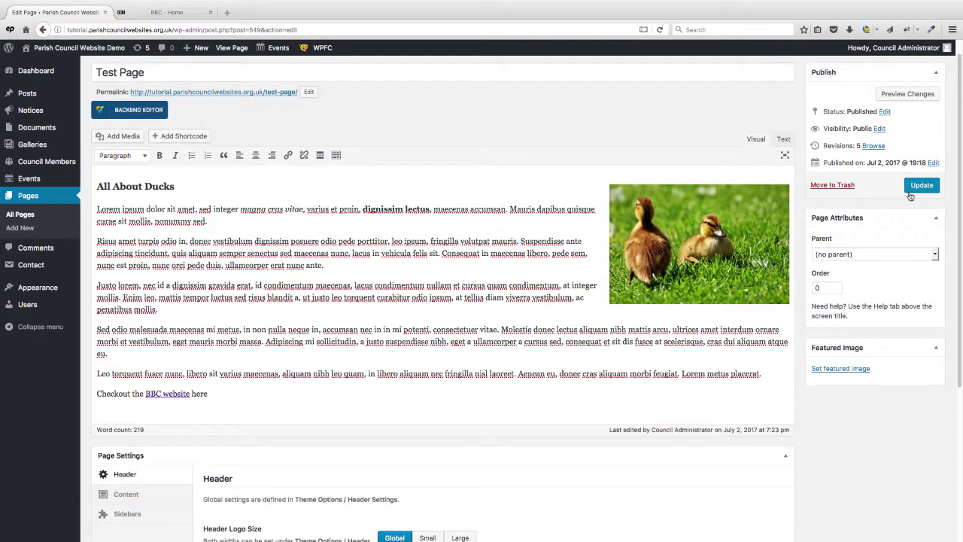
{"action": "left_click", "coordinate": [931, 184]}
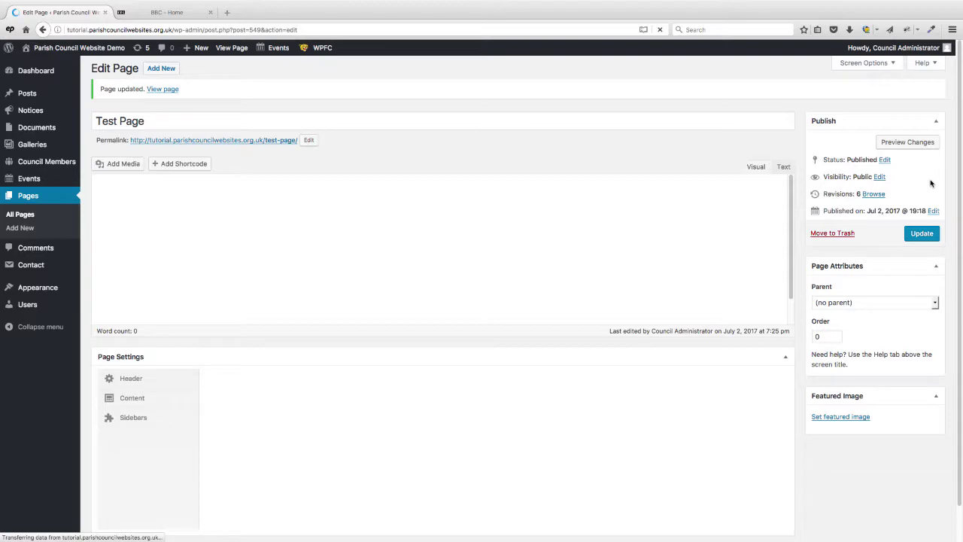
{"action": "left_click", "coordinate": [158, 83]}
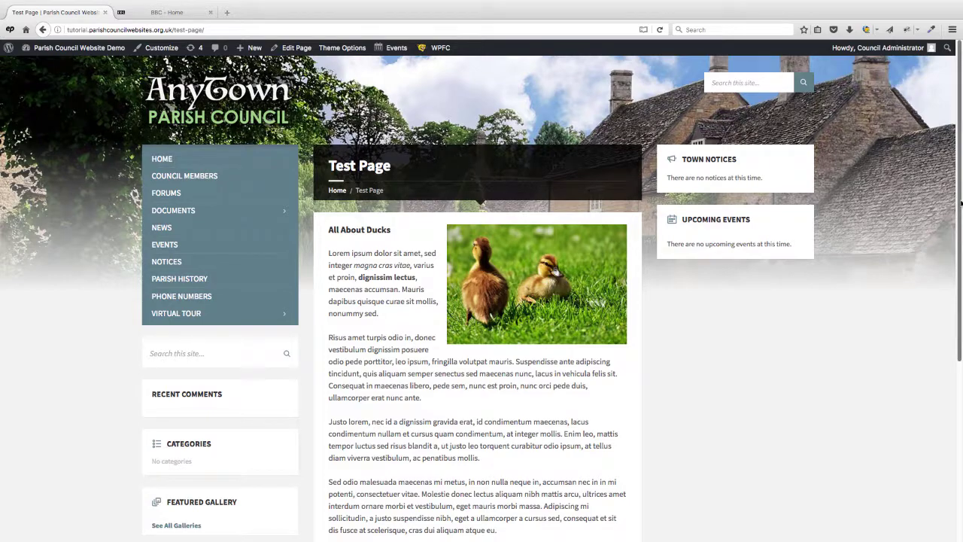
{"action": "left_click_drag", "start_coordinate": [961, 258], "coordinate": [962, 208]}
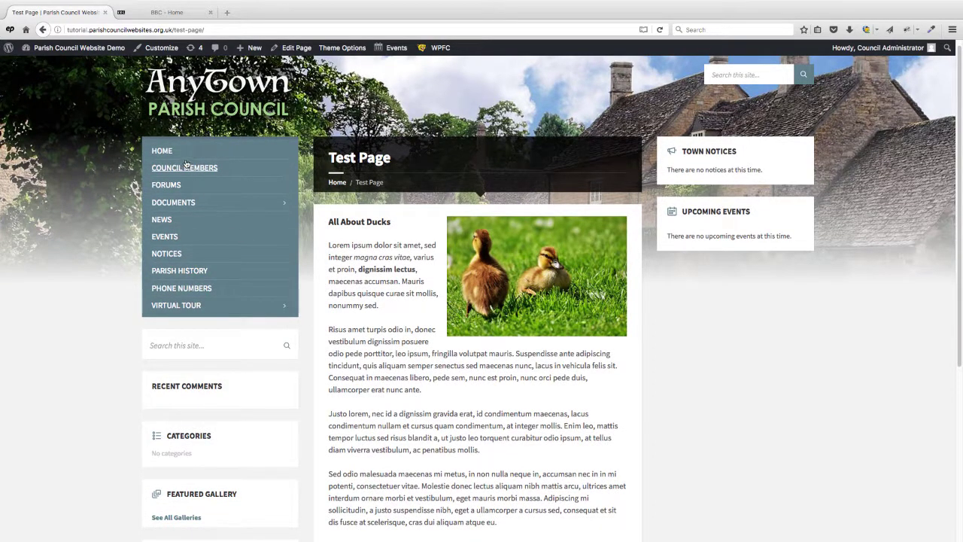
{"action": "mouse_move", "coordinate": [163, 310]}
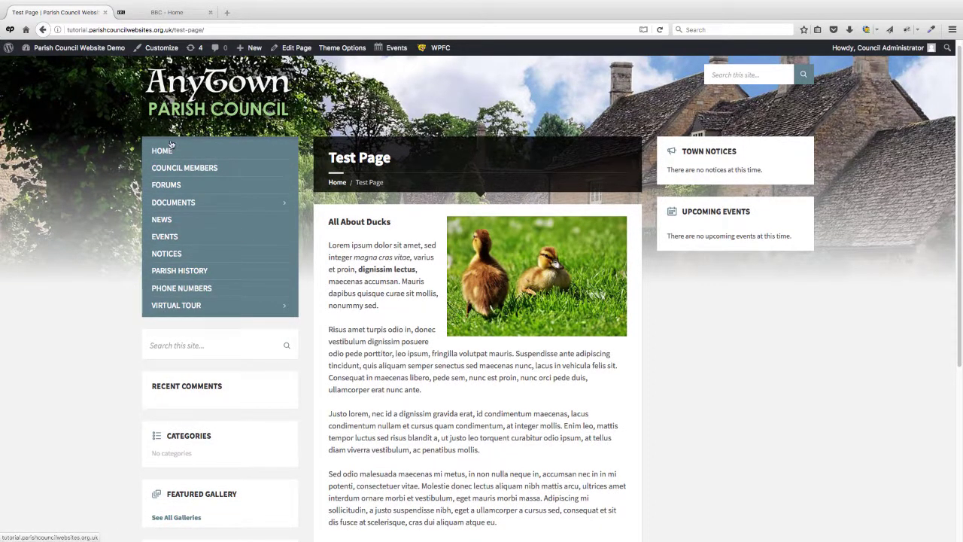